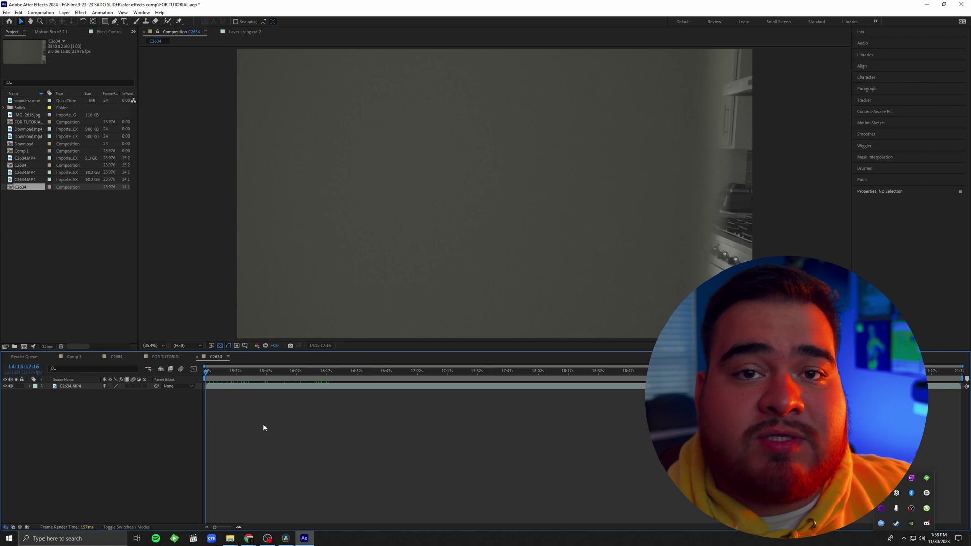
Find the kitchen take's first frame at 14:18:07:00 and split the C2634.MP4 layer there.
{"action": "left_click_drag", "start_coordinate": [210, 375], "coordinate": [253, 377]}
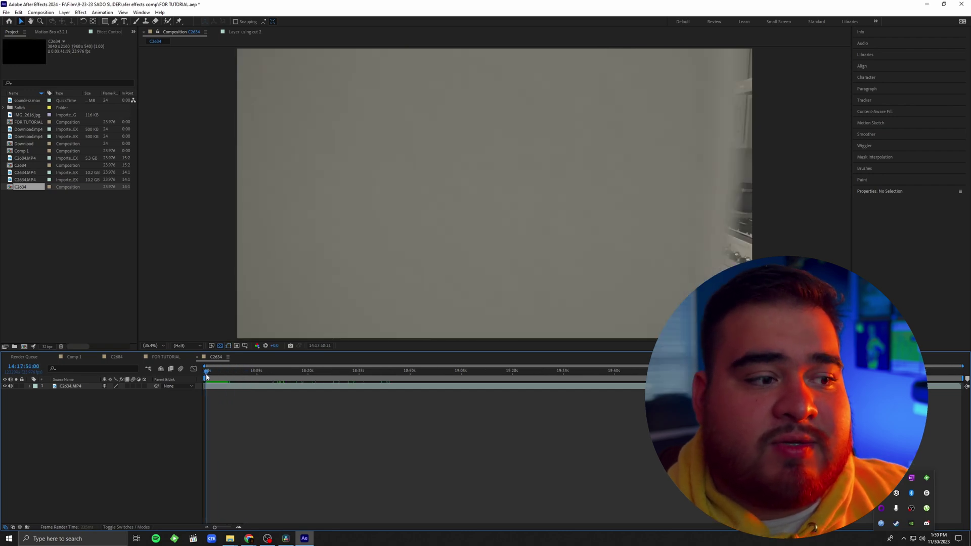
{"action": "left_click_drag", "start_coordinate": [209, 377], "coordinate": [271, 377]}
{"action": "key", "text": "Home"}
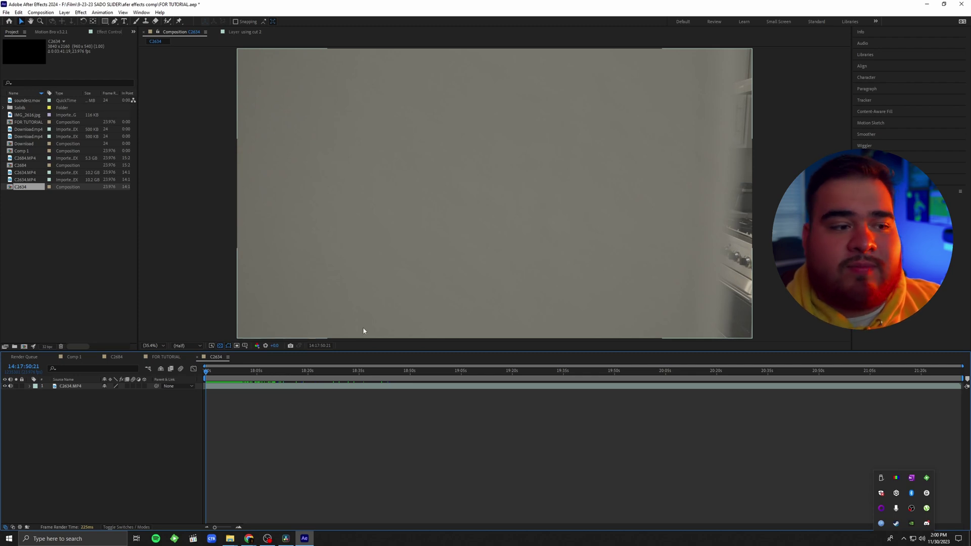
{"action": "left_click", "coordinate": [229, 374]}
{"action": "left_click_drag", "start_coordinate": [230, 378], "coordinate": [262, 382]}
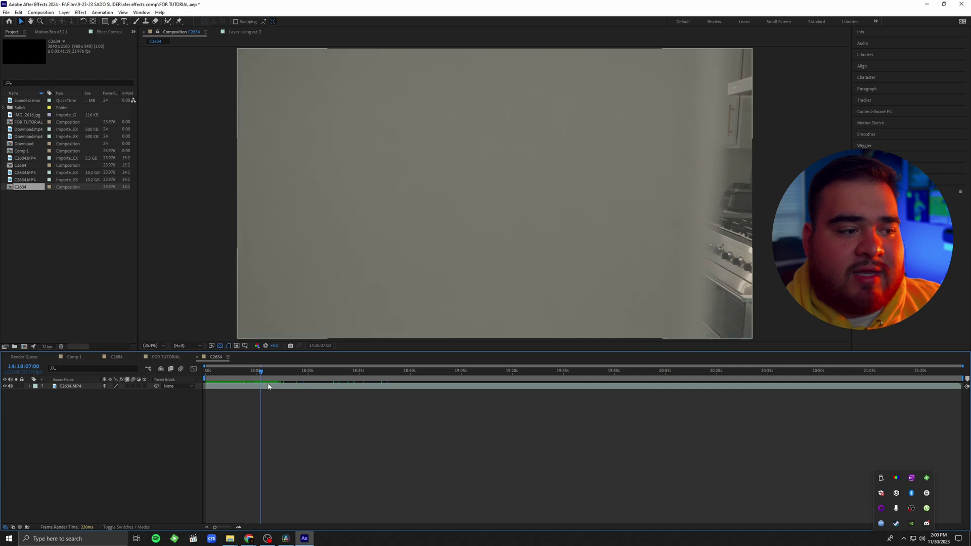
{"action": "left_click", "coordinate": [268, 388]}
{"action": "key", "text": "ctrl+shift+d"}
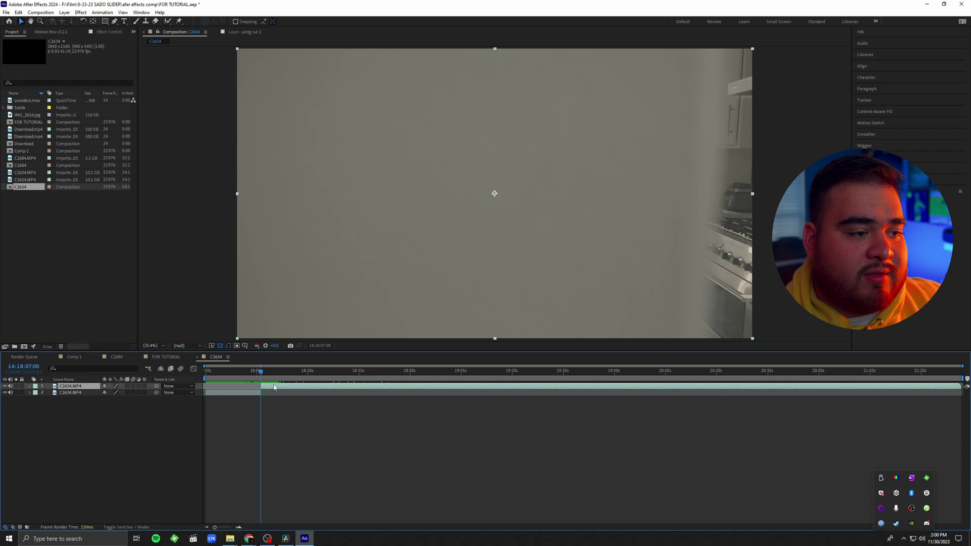
Rename the second clip layer to '1'.
{"action": "key", "text": "Home"}
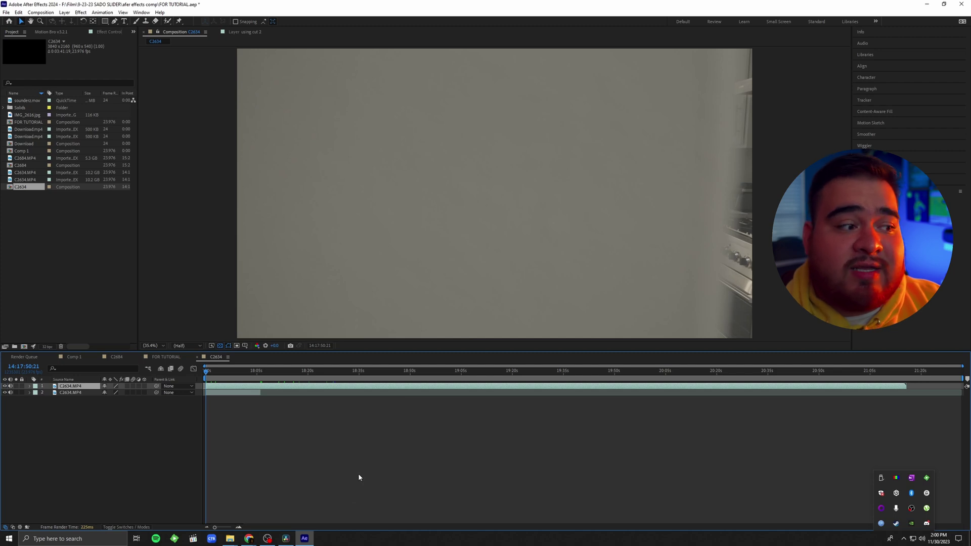
{"action": "key", "text": "ctrl+Down"}
{"action": "key", "text": "Return"}
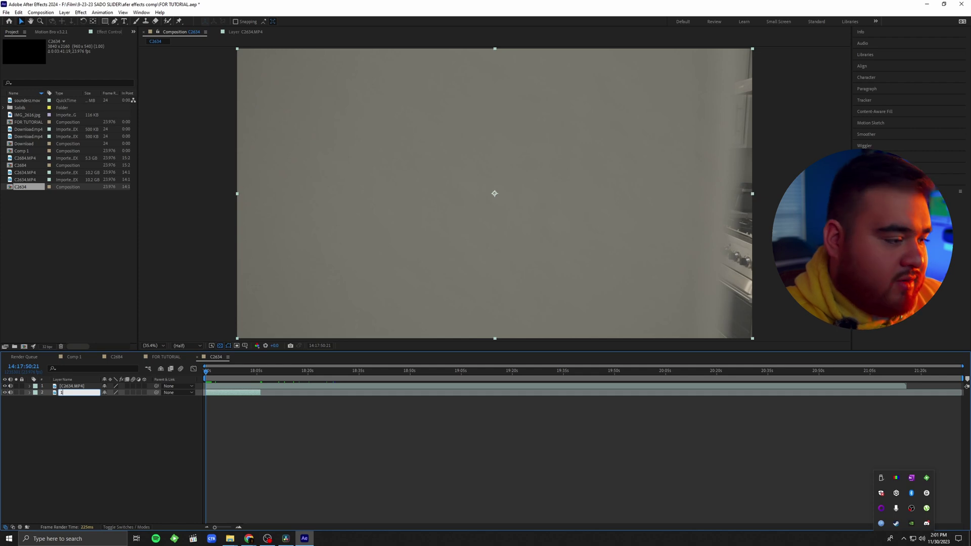
{"action": "left_click", "coordinate": [75, 388]}
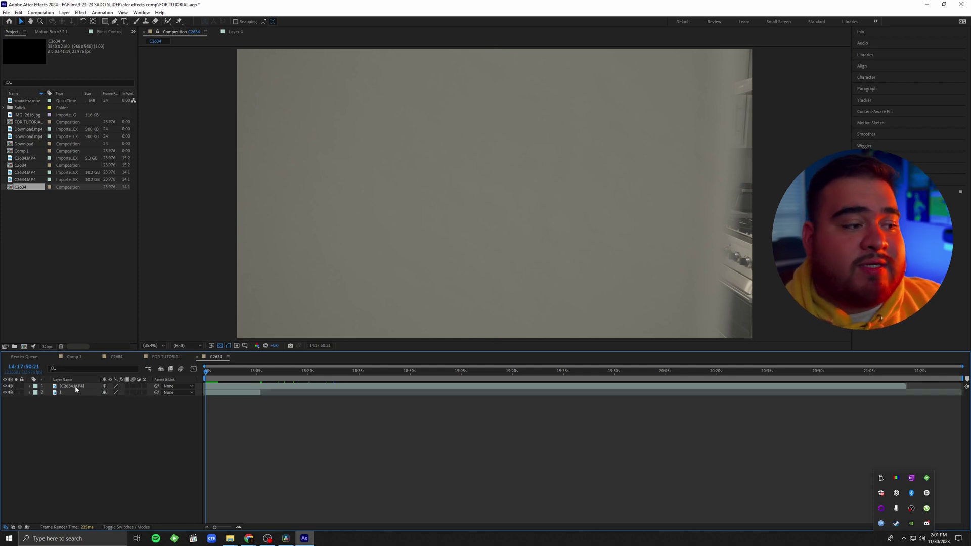
Fade the top layer to about 50% opacity, preview the overlap near 14:17:55, then restore 100%.
{"action": "left_click", "coordinate": [76, 387]}
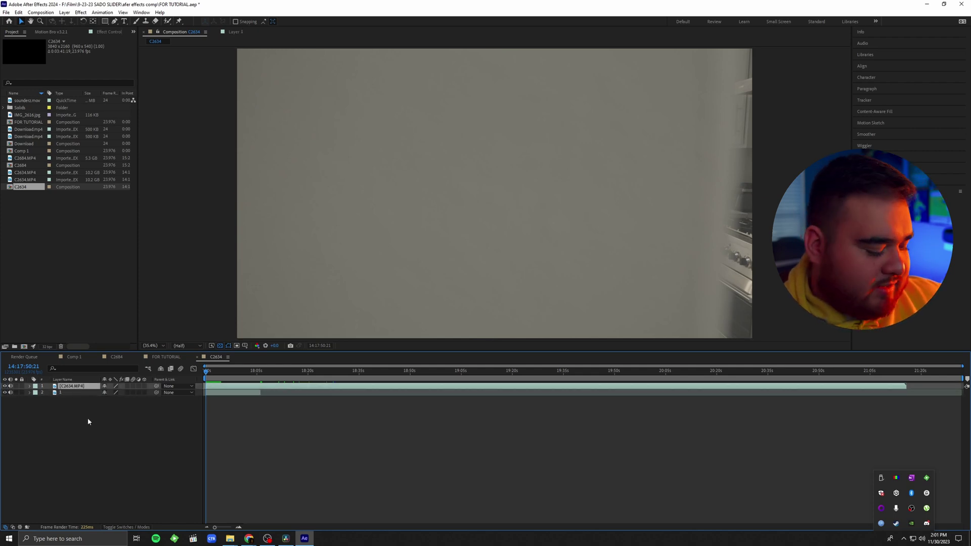
{"action": "key", "text": "t"}
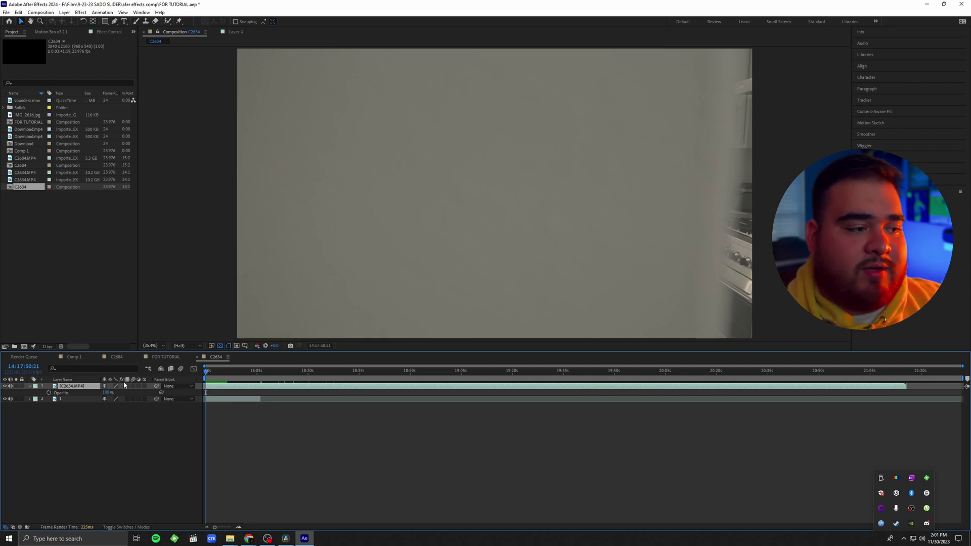
{"action": "left_click_drag", "start_coordinate": [107, 393], "coordinate": [87, 398]}
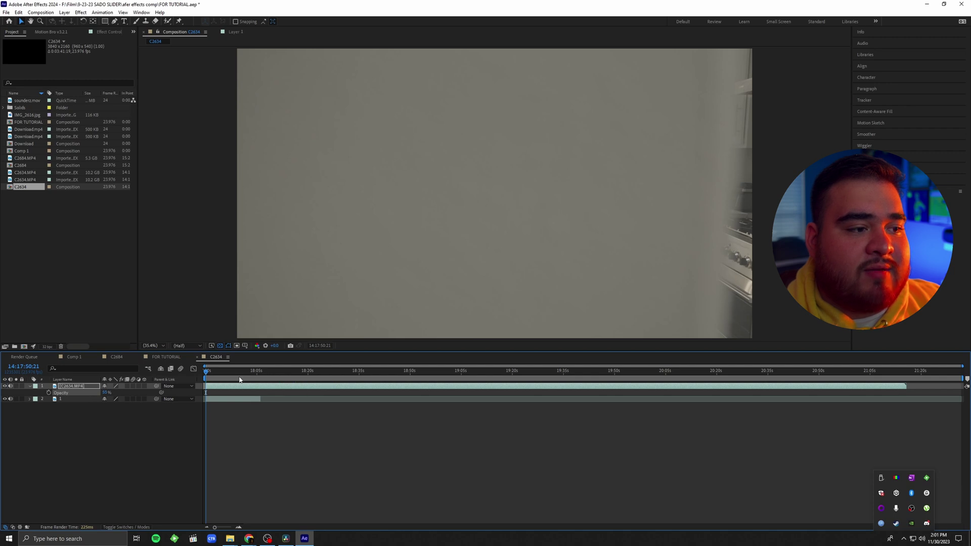
{"action": "mouse_move", "coordinate": [206, 378]}
{"action": "left_mouse_down"}
{"action": "mouse_move", "coordinate": [226, 391]}
{"action": "mouse_move", "coordinate": [206, 377]}
{"action": "left_mouse_up"}
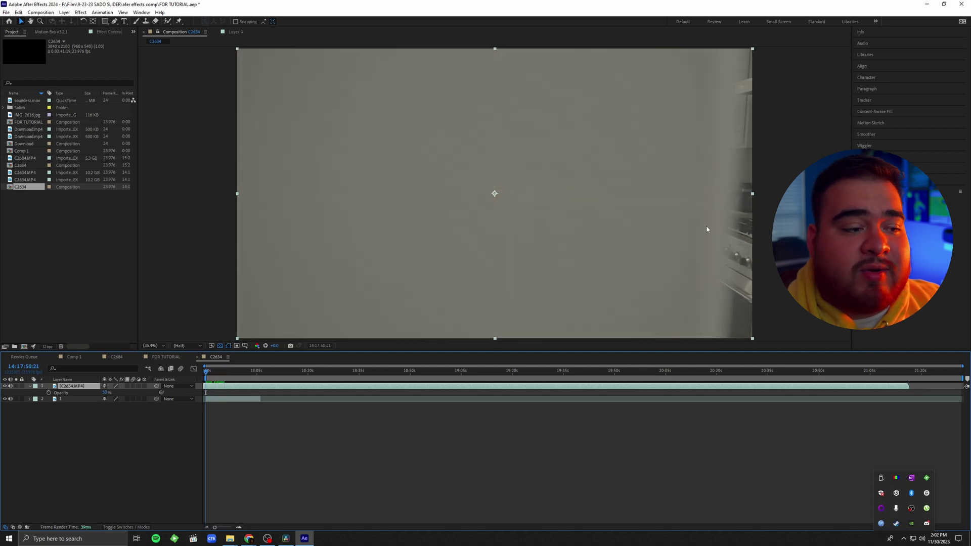
{"action": "key", "text": "period"}
{"action": "left_click_drag", "start_coordinate": [206, 373], "coordinate": [219, 376]}
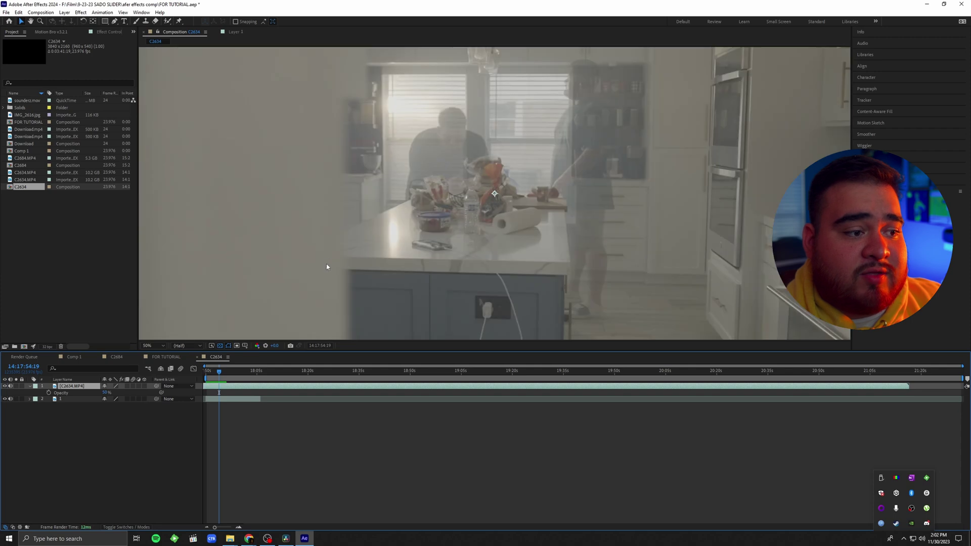
{"action": "left_click_drag", "start_coordinate": [219, 375], "coordinate": [129, 391]}
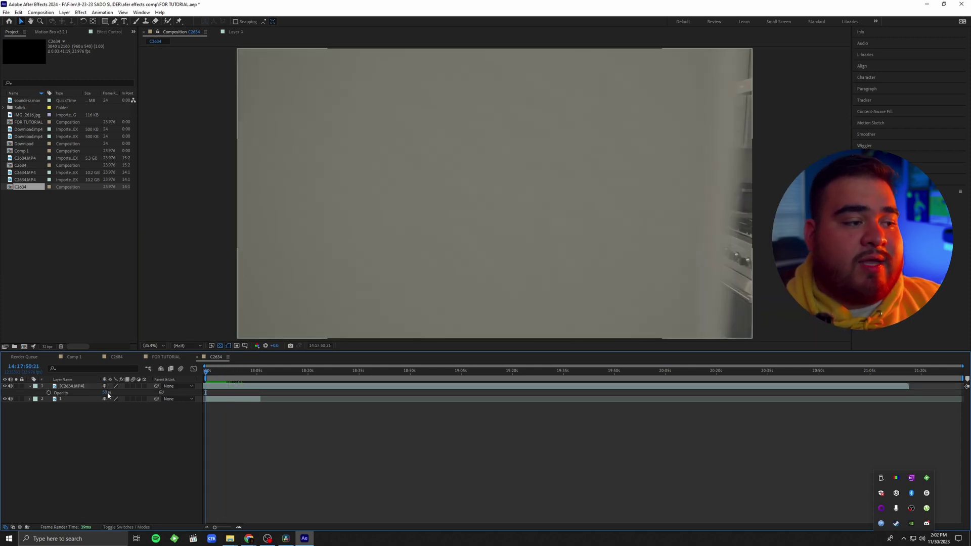
{"action": "left_click", "coordinate": [108, 394]}
{"action": "type", "text": "100"}
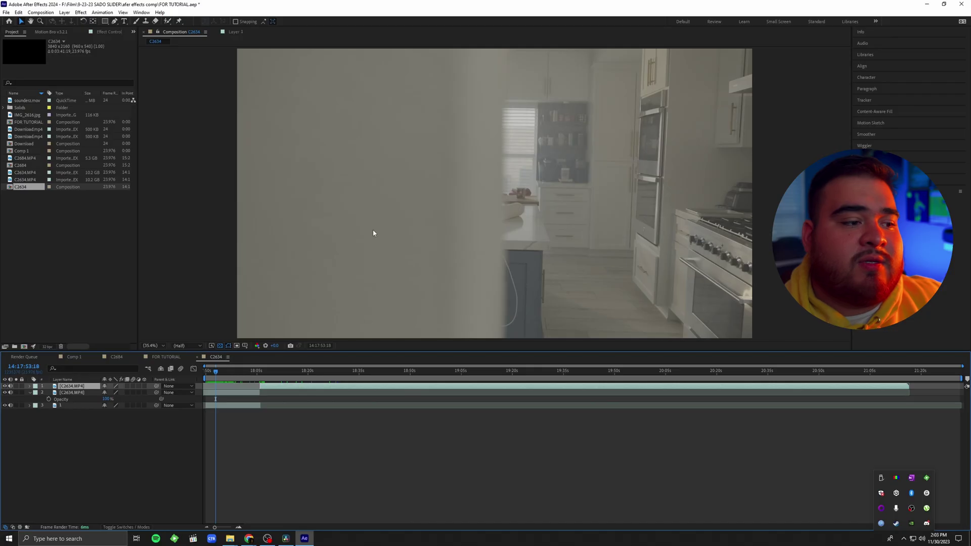
Park on the frame of the man at the island near 14:17:54 and open layer 2 in the Layer panel.
{"action": "left_click", "coordinate": [205, 373]}
{"action": "left_click_drag", "start_coordinate": [205, 374], "coordinate": [220, 374]}
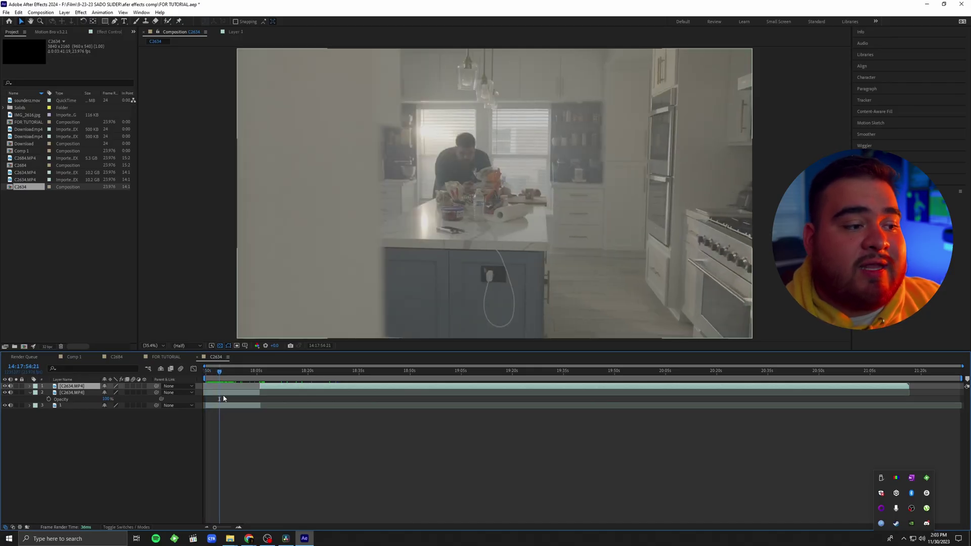
{"action": "left_click", "coordinate": [223, 393]}
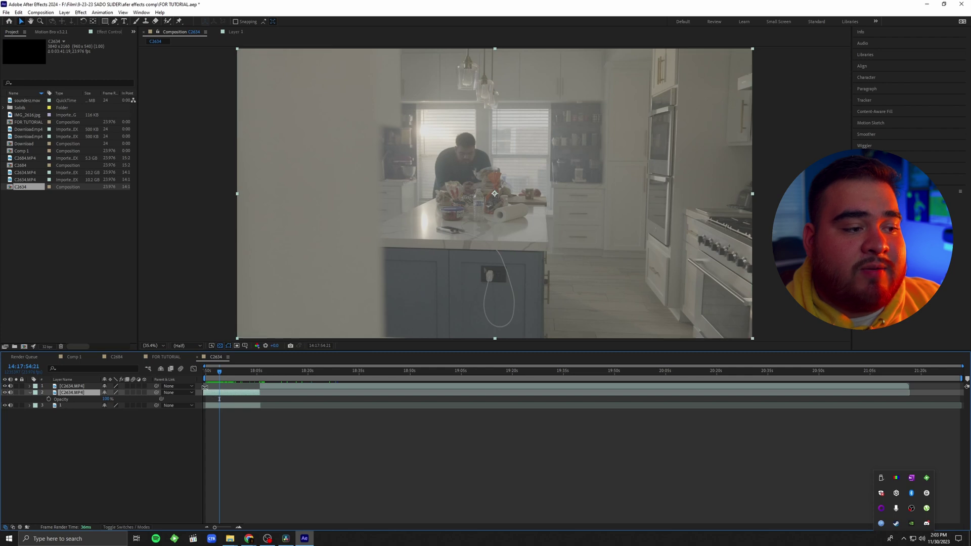
{"action": "mouse_move", "coordinate": [220, 374]}
{"action": "left_mouse_down"}
{"action": "mouse_move", "coordinate": [207, 374]}
{"action": "mouse_move", "coordinate": [219, 378]}
{"action": "left_mouse_up"}
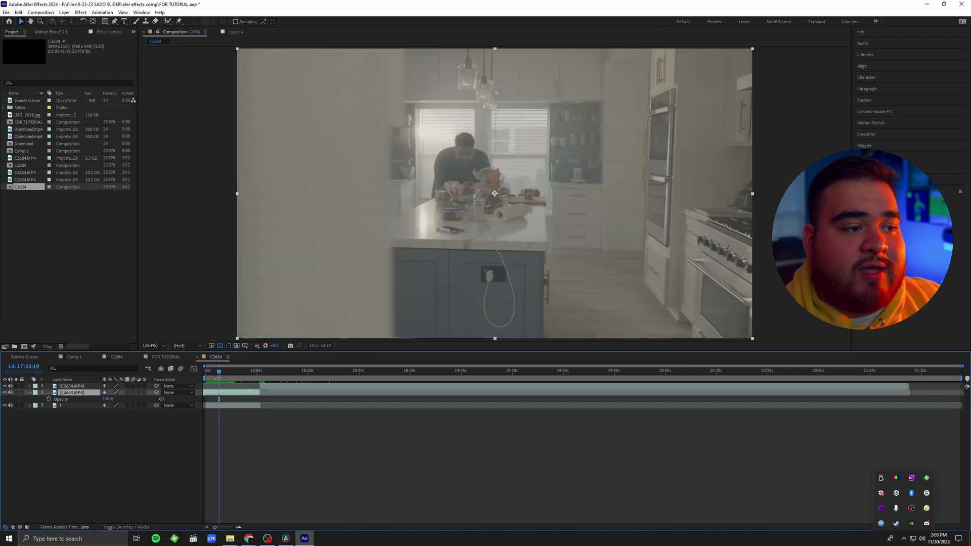
{"action": "double_click", "coordinate": [223, 393]}
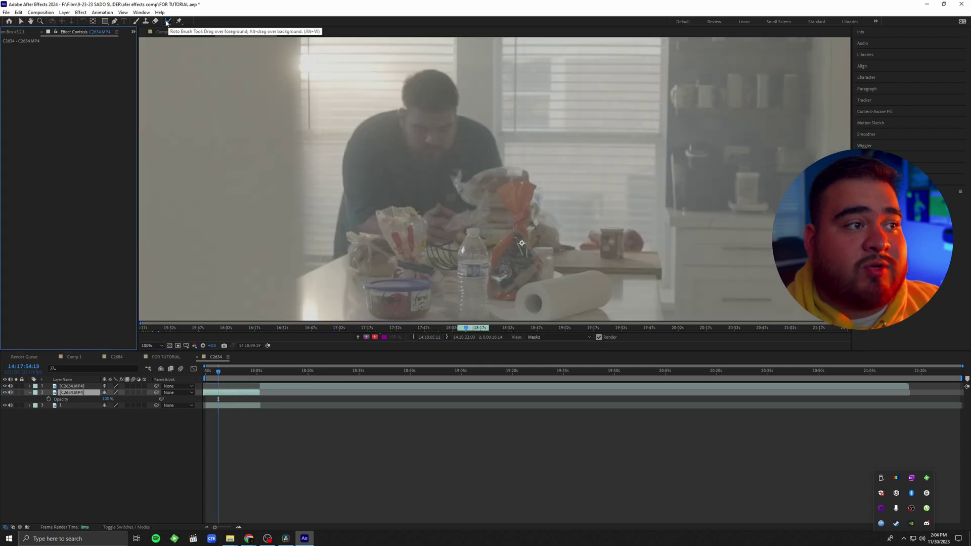
Roto Brush over the seated man's head, shoulder and body, then start propagating backward.
{"action": "mouse_move", "coordinate": [464, 157]}
{"action": "left_mouse_down"}
{"action": "mouse_move", "coordinate": [469, 140]}
{"action": "mouse_move", "coordinate": [443, 94]}
{"action": "left_mouse_up"}
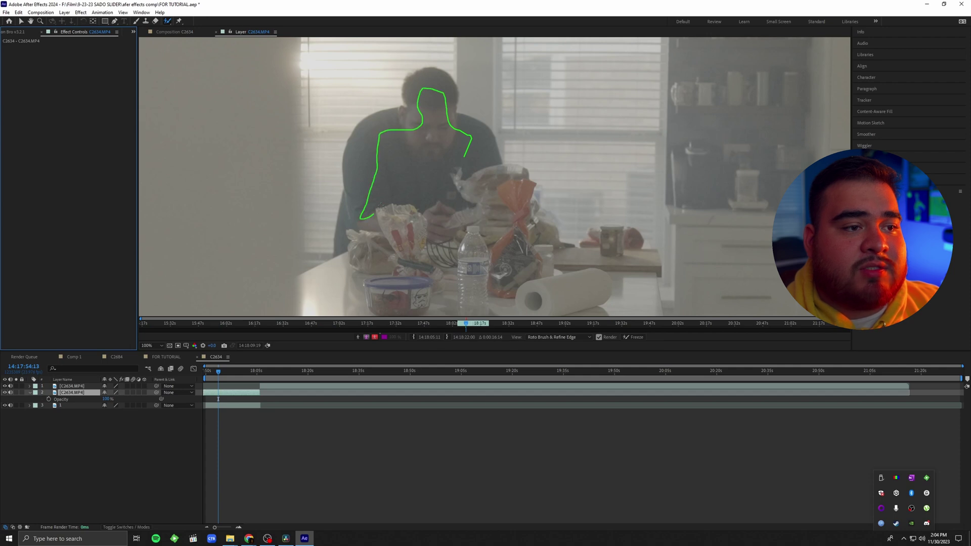
{"action": "mouse_move", "coordinate": [380, 206]}
{"action": "left_mouse_down"}
{"action": "mouse_move", "coordinate": [426, 175]}
{"action": "mouse_move", "coordinate": [465, 156]}
{"action": "left_mouse_up"}
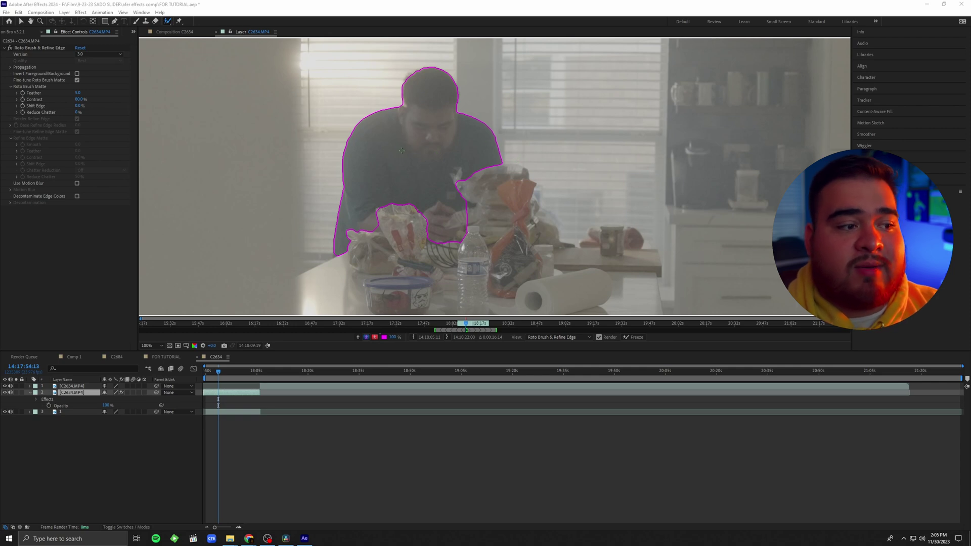
{"action": "key", "text": "semicolon"}
{"action": "key", "text": "Page_Up"}
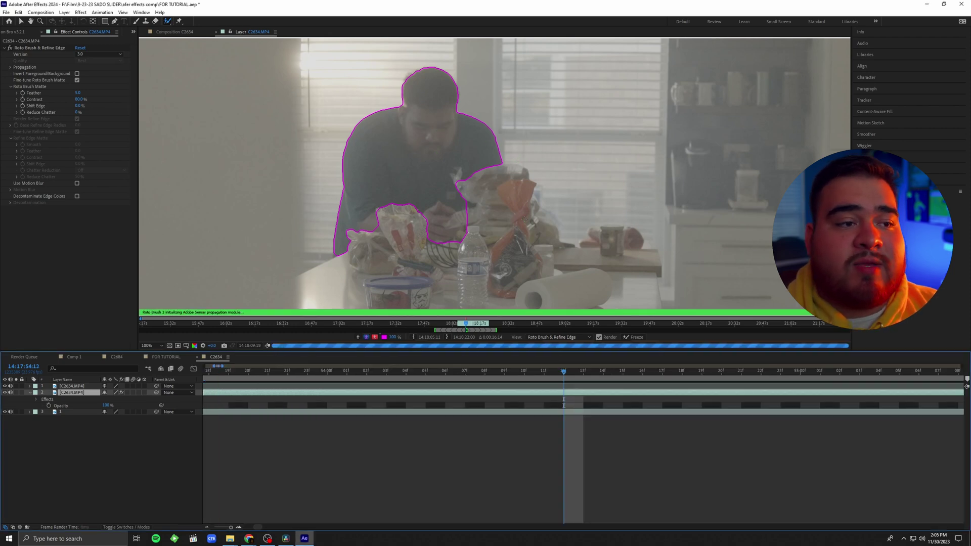
Propagate the man's matte back six frames, then subtract the cup area at the counter frame.
{"action": "key", "text": "Page_Up"}
{"action": "key", "text": "Page_Up"}
{"action": "key", "text": "Page_Up"}
{"action": "key", "text": "Page_Up"}
{"action": "key", "text": "Page_Up"}
{"action": "key", "text": "Page_Up"}
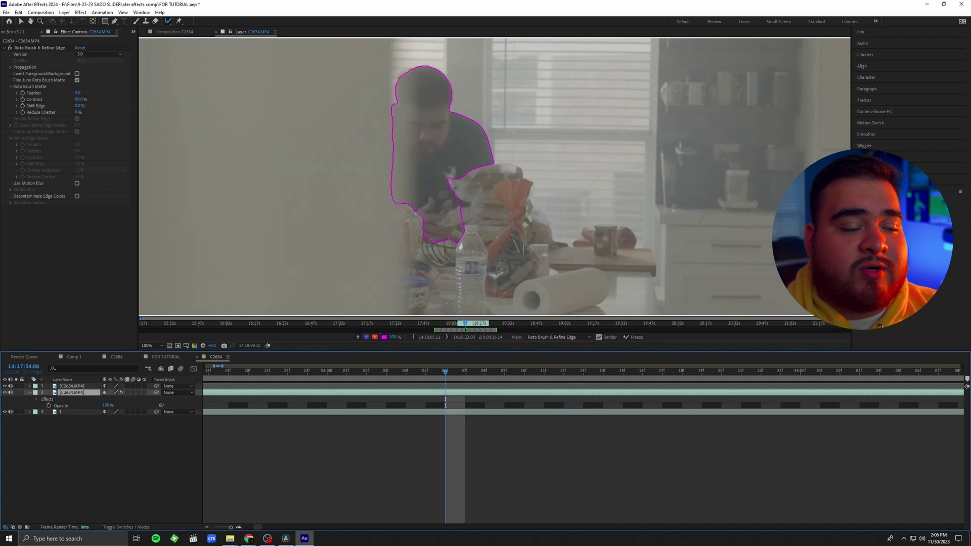
{"action": "key", "text": "Page_Up"}
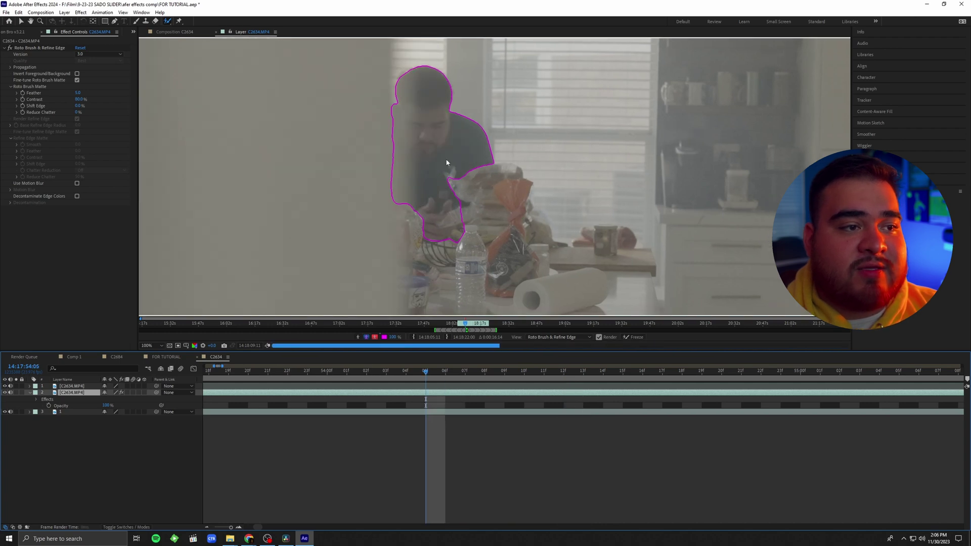
{"action": "key", "text": "Page_Up"}
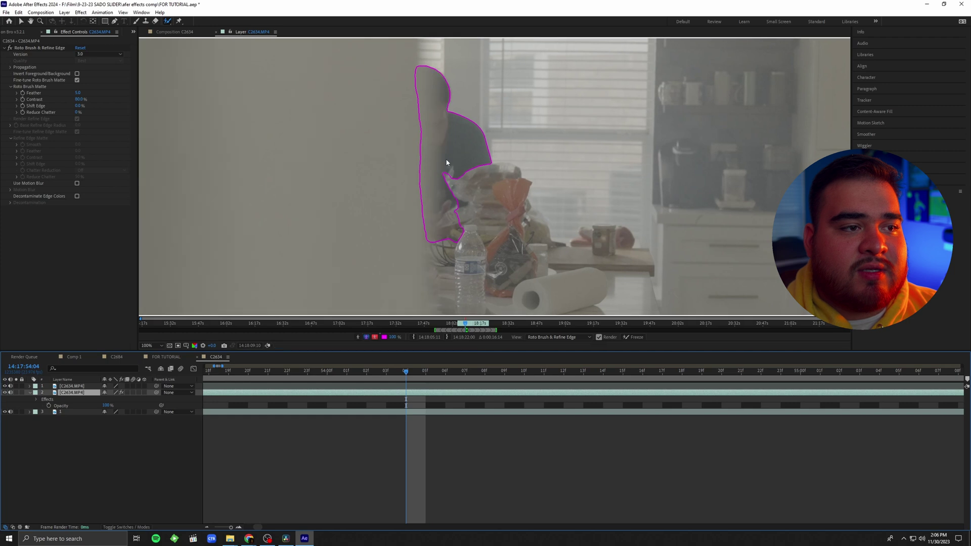
{"action": "key", "text": "Page_Up"}
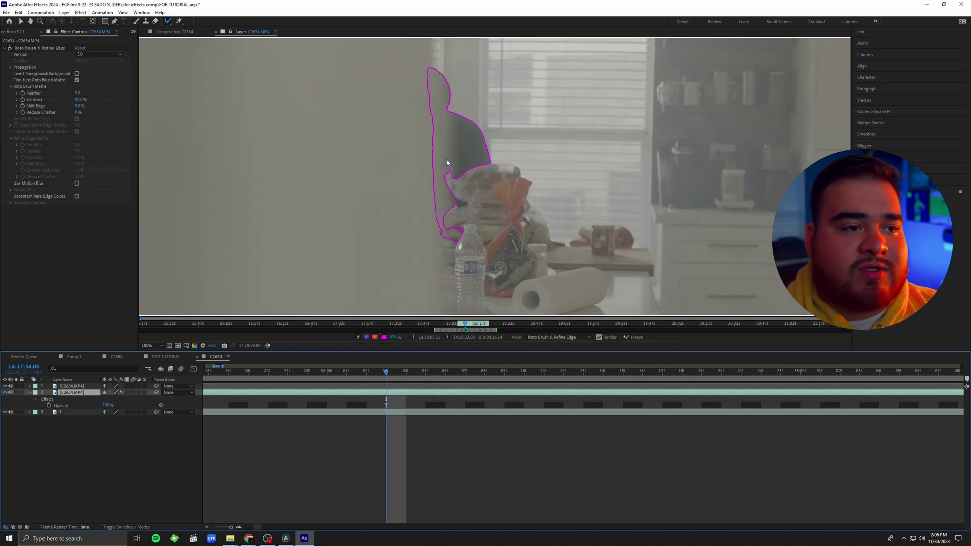
{"action": "key", "text": "Page_Up"}
{"action": "key", "text": "Page_Up"}
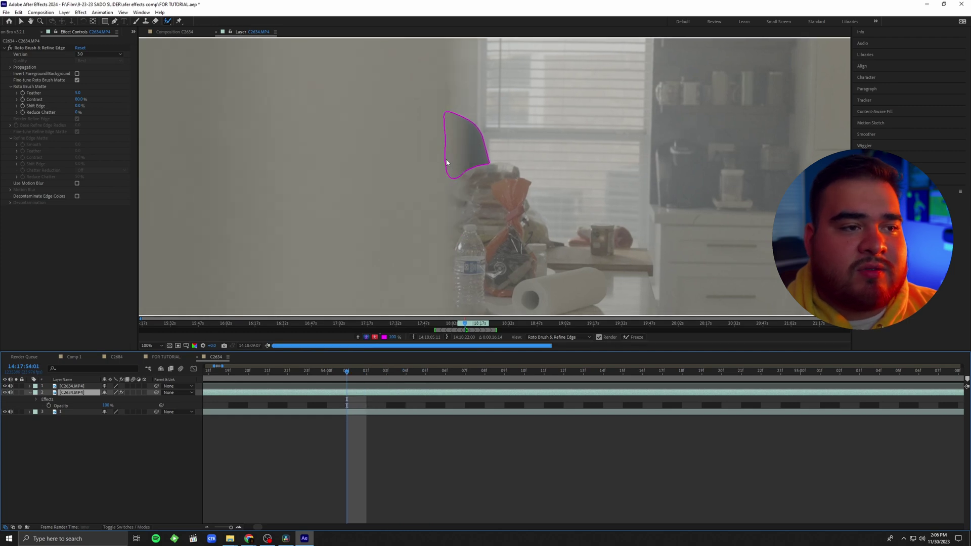
{"action": "key", "text": "Page_Up"}
{"action": "key", "text": "Page_Up"}
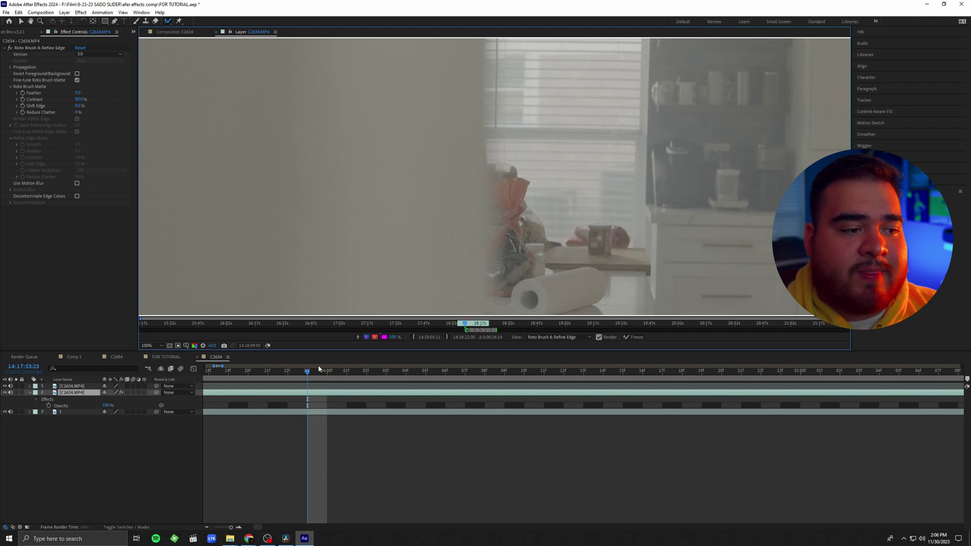
{"action": "left_click_drag", "start_coordinate": [319, 370], "coordinate": [478, 374]}
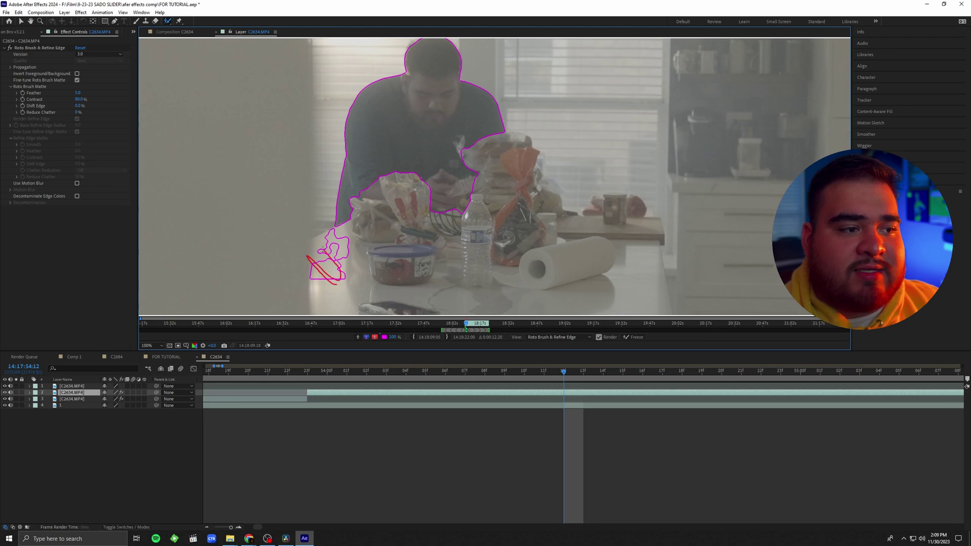
{"action": "left_click_drag", "start_coordinate": [322, 250], "coordinate": [323, 243]}
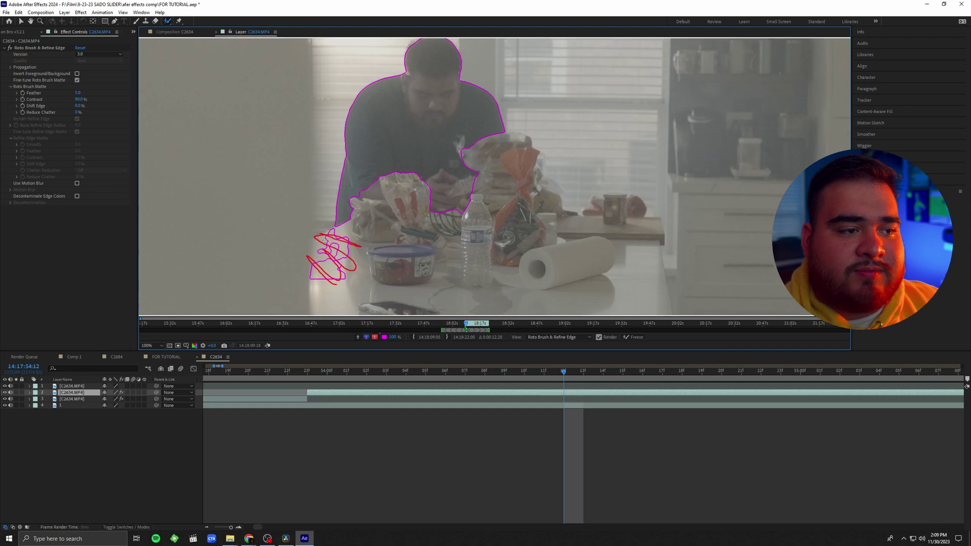
Step the matte forward to check it and zoom in on the outline by the bread bag.
{"action": "key", "text": "Page_Down"}
{"action": "key", "text": "Page_Down"}
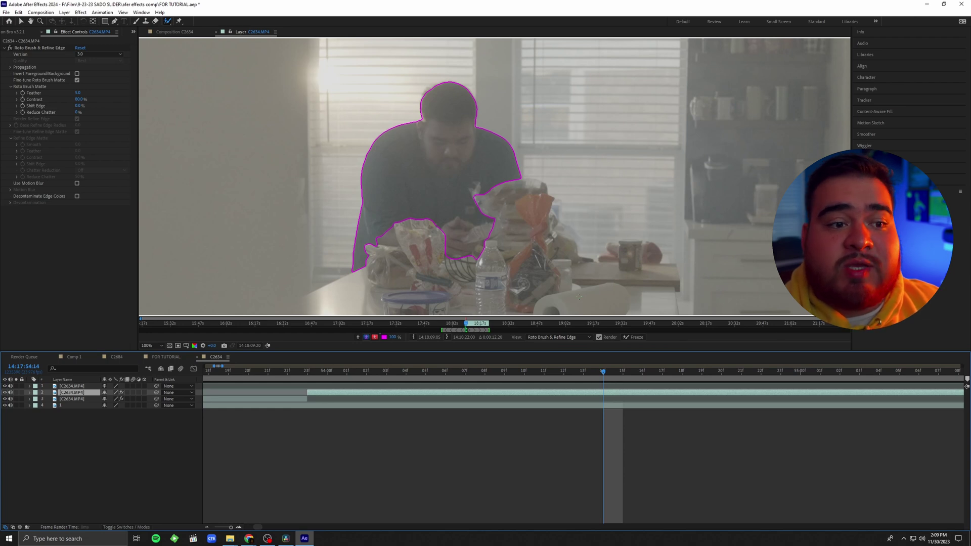
{"action": "key", "text": "Page_Down"}
{"action": "key", "text": "Page_Down"}
{"action": "key", "text": "Page_Down"}
{"action": "key", "text": "Page_Down"}
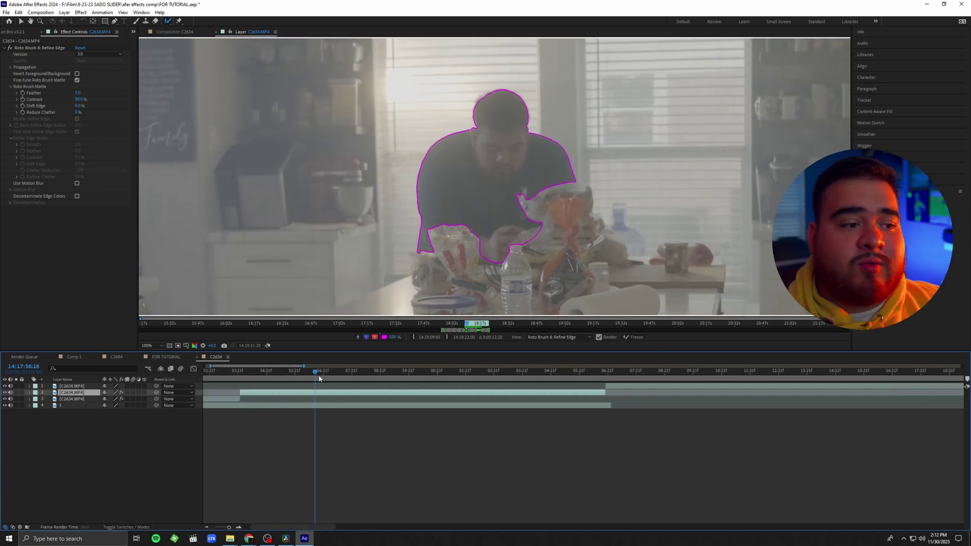
{"action": "left_click_drag", "start_coordinate": [319, 378], "coordinate": [452, 393]}
{"action": "scroll", "coordinate": [521, 132], "scroll_direction": "up", "scroll_amount": 5}
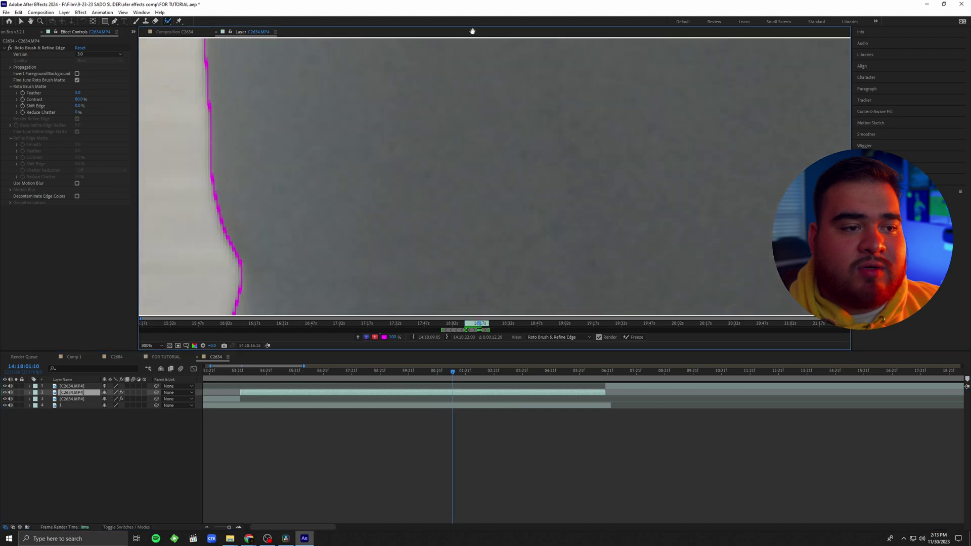
{"action": "left_click_drag", "start_coordinate": [520, 132], "coordinate": [526, 105]}
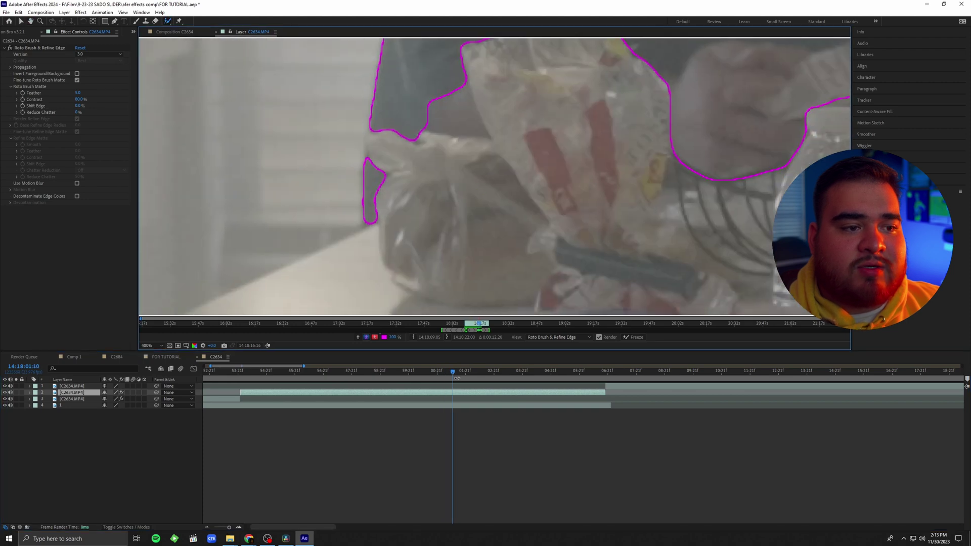
Paint an add stroke filling the notch beside the bread bag, propagate forward, and fit the view.
{"action": "left_click_drag", "start_coordinate": [453, 374], "coordinate": [448, 374]}
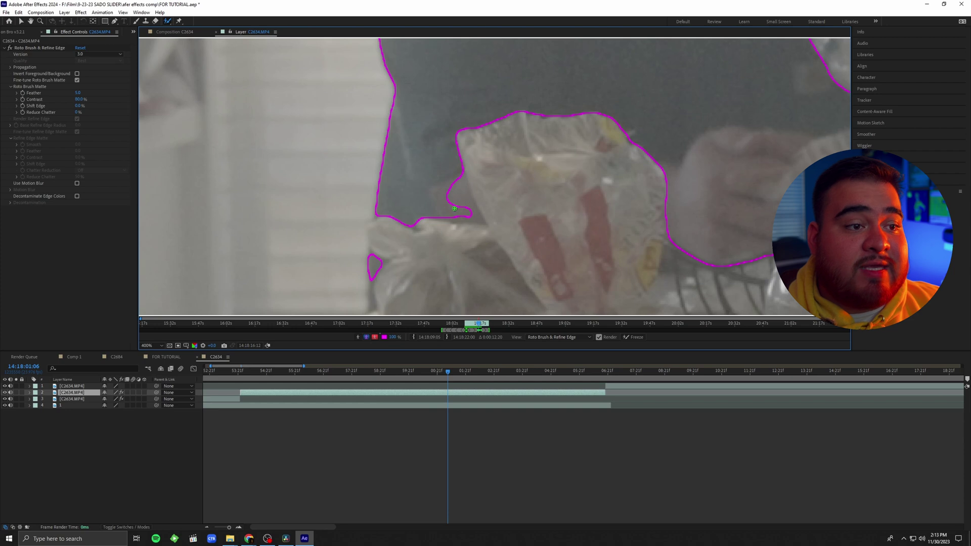
{"action": "left_click_drag", "start_coordinate": [448, 376], "coordinate": [446, 377]}
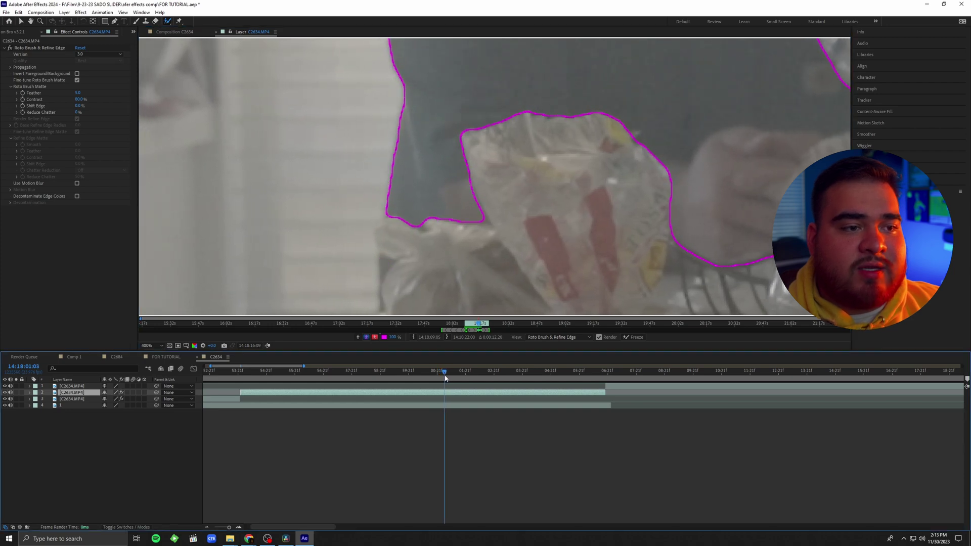
{"action": "mouse_move", "coordinate": [475, 217]}
{"action": "left_mouse_down"}
{"action": "mouse_move", "coordinate": [449, 177]}
{"action": "mouse_move", "coordinate": [453, 217]}
{"action": "mouse_move", "coordinate": [469, 209]}
{"action": "mouse_move", "coordinate": [460, 192]}
{"action": "left_mouse_up"}
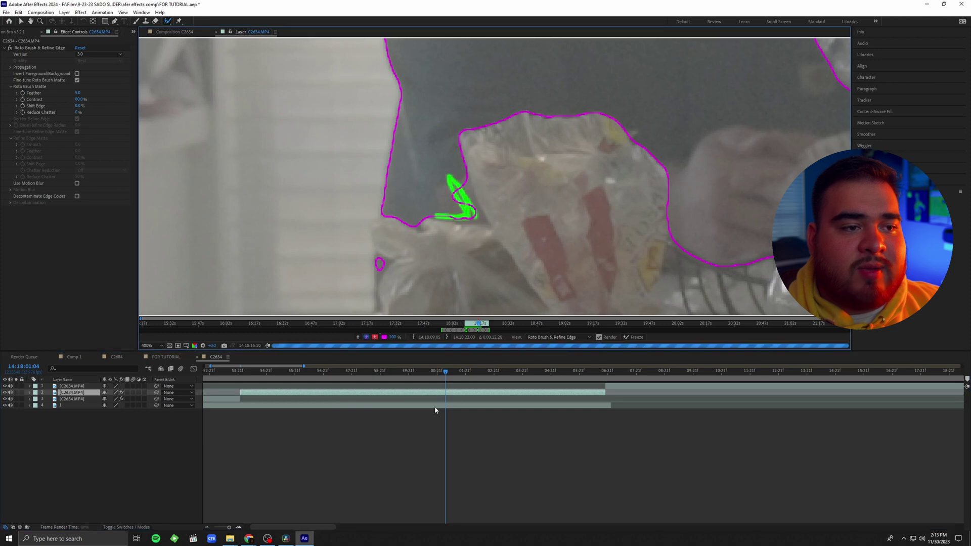
{"action": "left_click_drag", "start_coordinate": [445, 375], "coordinate": [448, 376]}
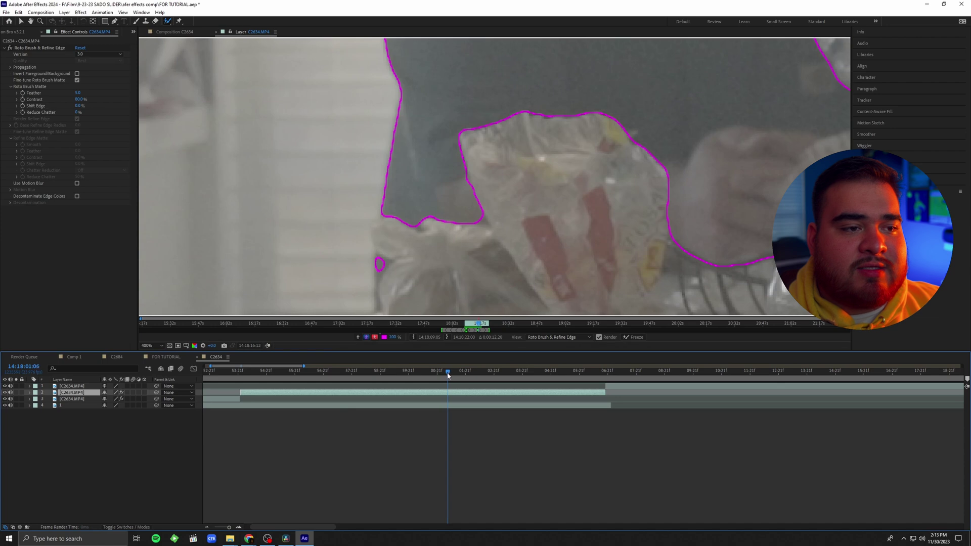
{"action": "key", "text": "Page_Down"}
{"action": "key", "text": "Page_Down"}
{"action": "key", "text": "Page_Down"}
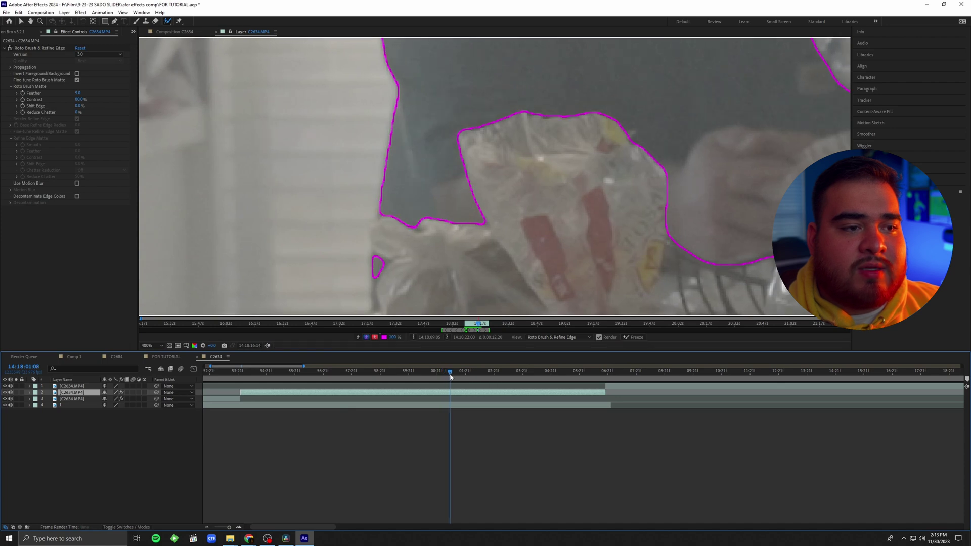
{"action": "key", "text": "shift+slash"}
{"action": "left_click", "coordinate": [458, 375]}
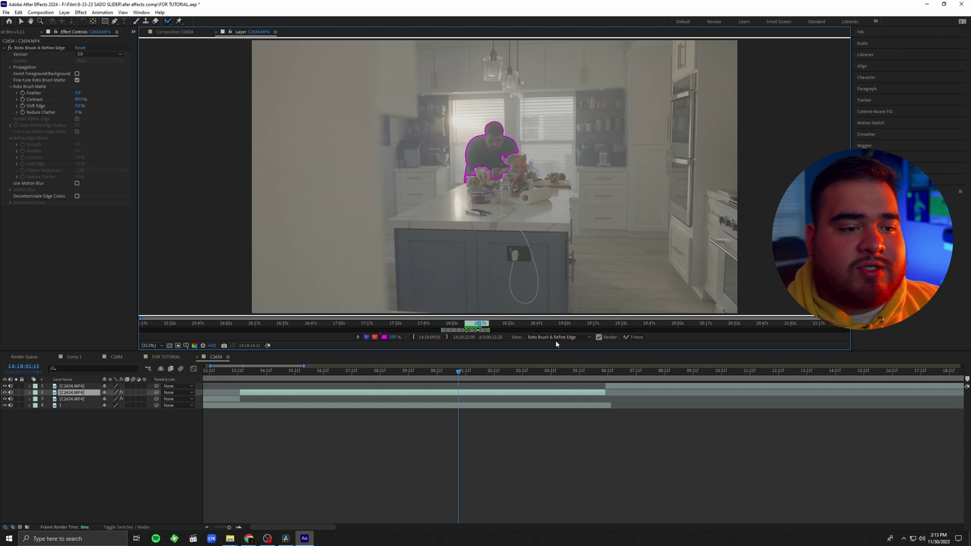
Freeze the Roto Brush matte and return to the C2634 composition.
{"action": "left_click", "coordinate": [632, 336]}
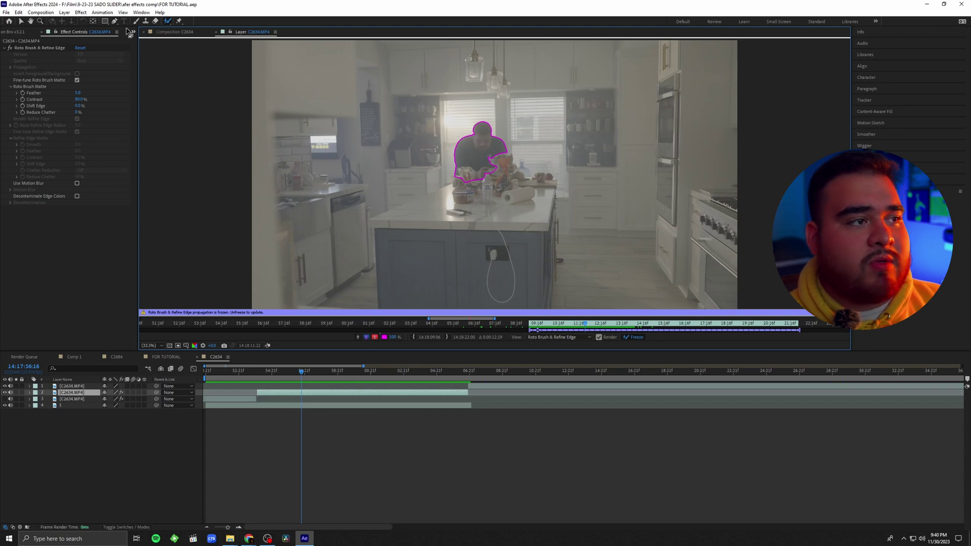
{"action": "left_click", "coordinate": [173, 33]}
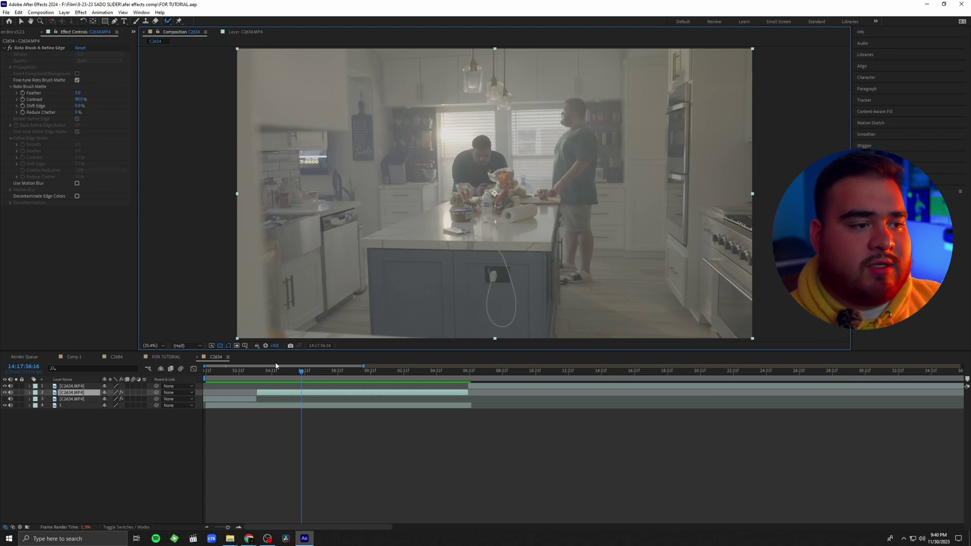
Toggle the seated man layer's visibility several times to compare it against the composition.
{"action": "left_click", "coordinate": [5, 393]}
{"action": "left_click", "coordinate": [5, 392]}
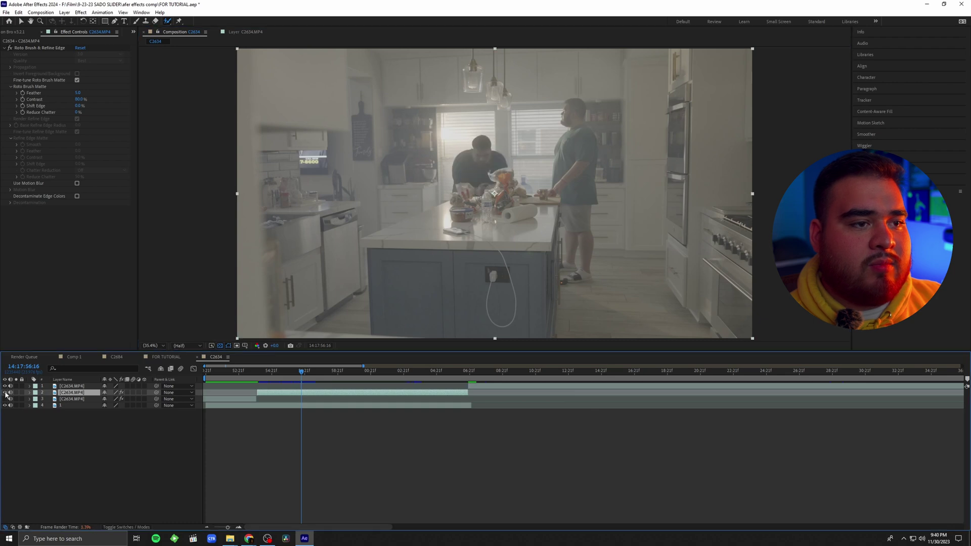
{"action": "left_click", "coordinate": [5, 392]}
{"action": "left_click", "coordinate": [5, 392]}
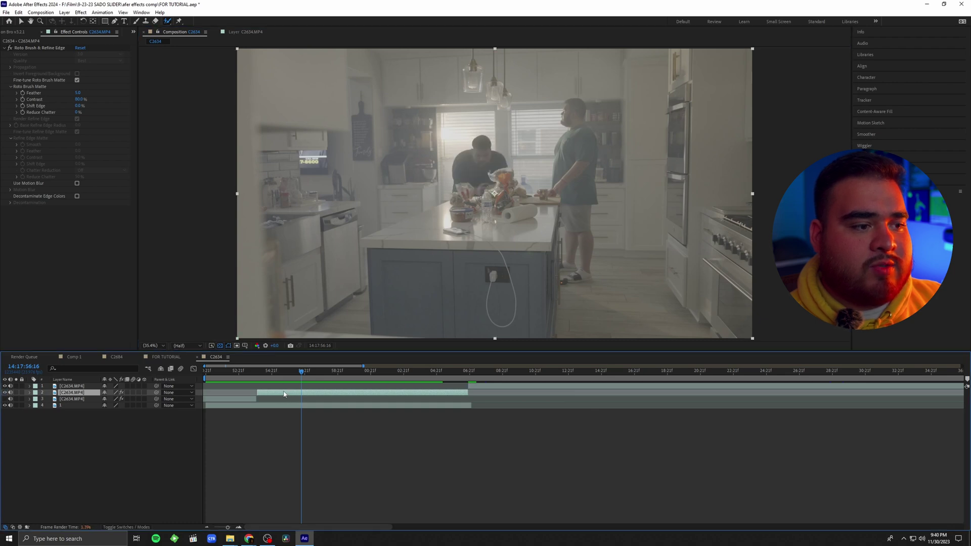
{"action": "double_click", "coordinate": [74, 393]}
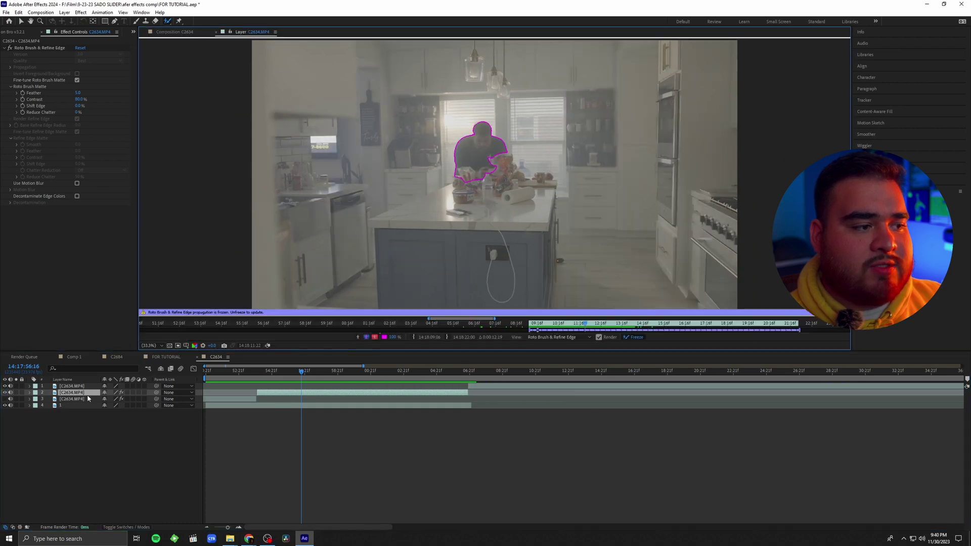
{"action": "left_click", "coordinate": [174, 32]}
Rename the seated man's layer to 'clone 1'.
{"action": "key", "text": "Return"}
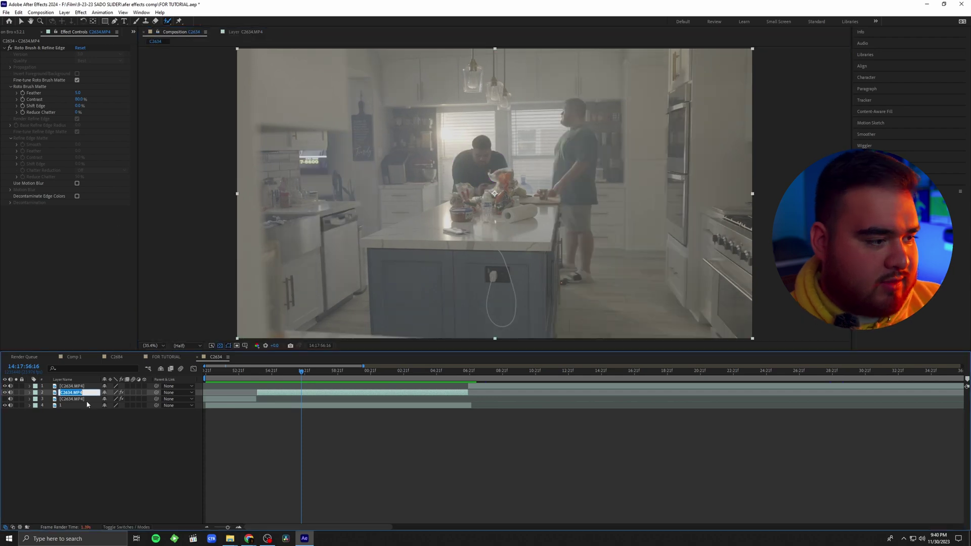
{"action": "type", "text": "clone 1"}
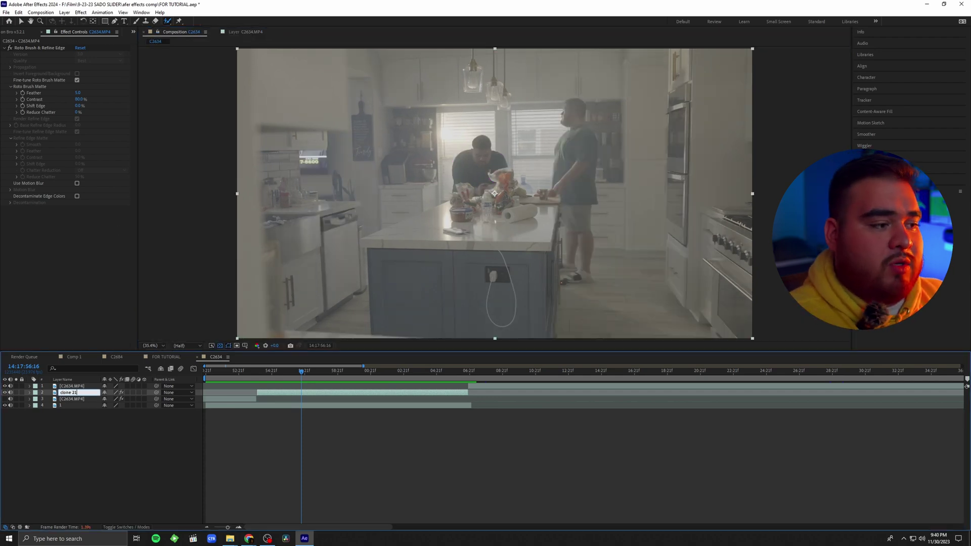
{"action": "key", "text": "Return"}
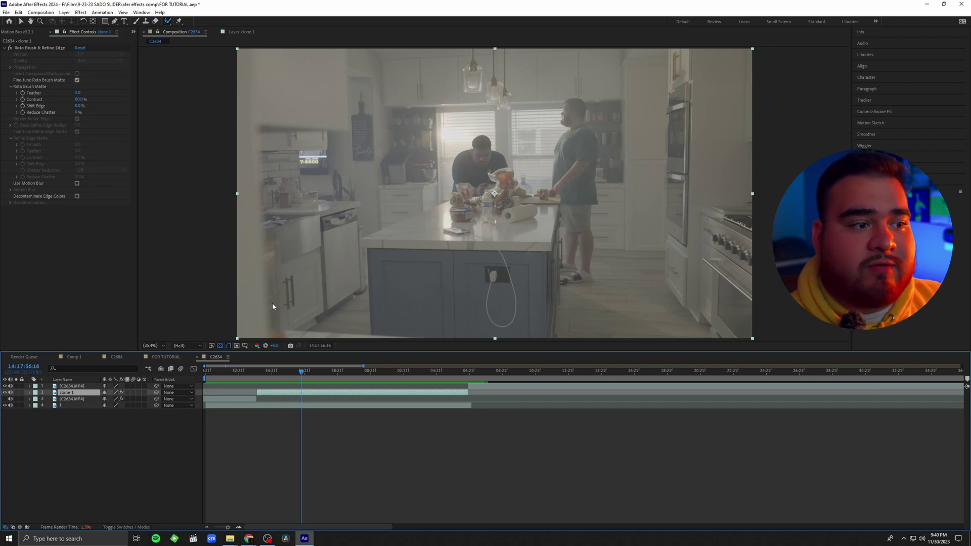
{"action": "left_click", "coordinate": [264, 372]}
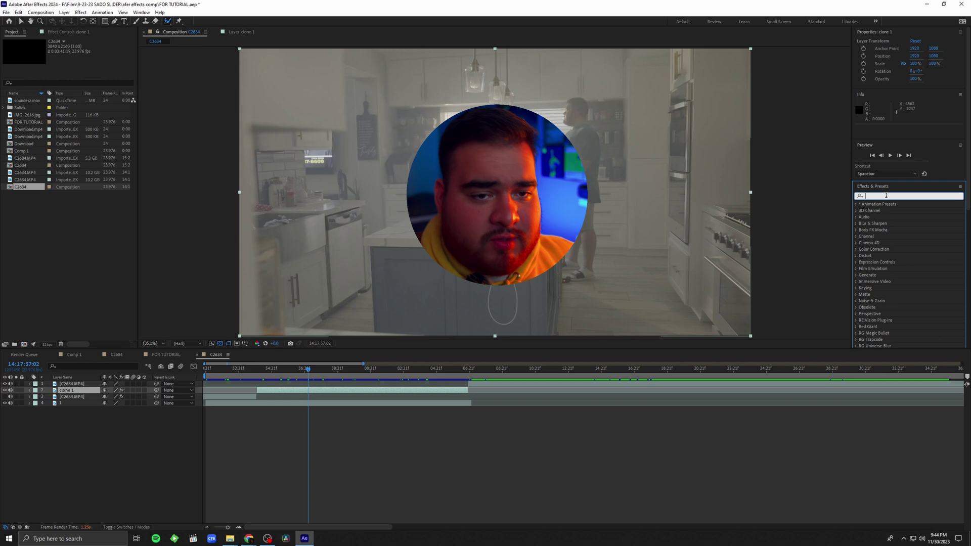
Search 'refine so' in Effects & Presets and apply Refine Soft Matte to clone 1.
{"action": "type", "text": "refi"}
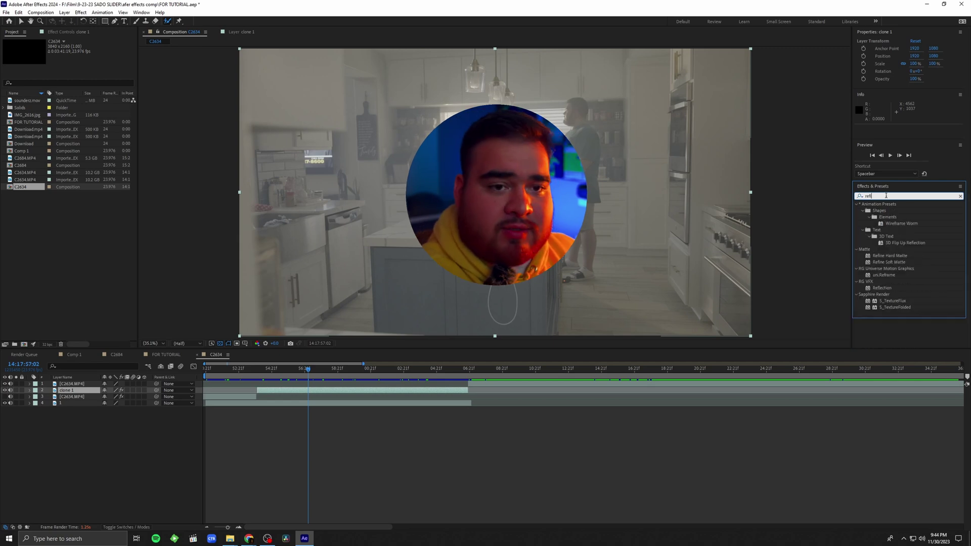
{"action": "type", "text": "ne so"}
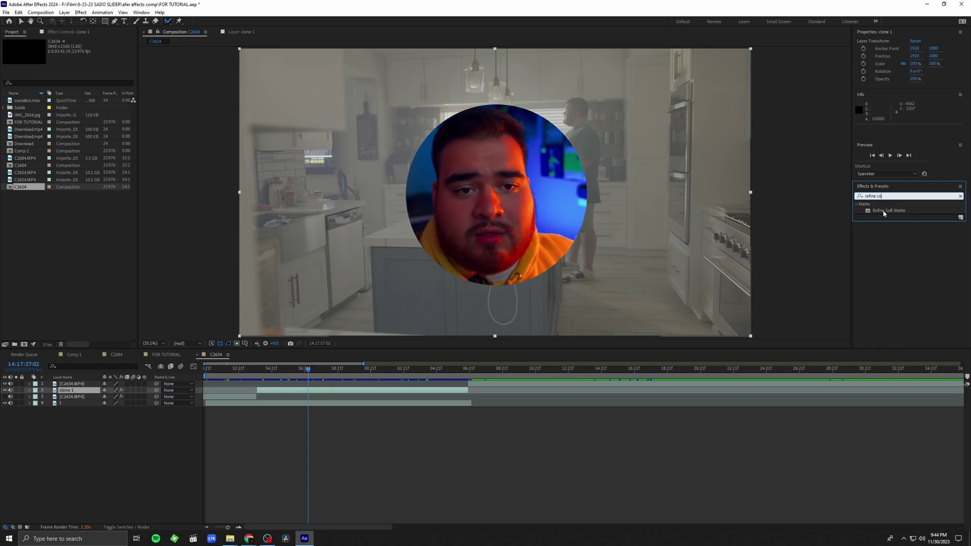
{"action": "mouse_move", "coordinate": [884, 211]}
{"action": "left_mouse_down"}
{"action": "mouse_move", "coordinate": [495, 192]}
{"action": "mouse_move", "coordinate": [324, 366]}
{"action": "mouse_move", "coordinate": [362, 220]}
{"action": "mouse_move", "coordinate": [266, 405]}
{"action": "mouse_move", "coordinate": [306, 391]}
{"action": "left_mouse_up"}
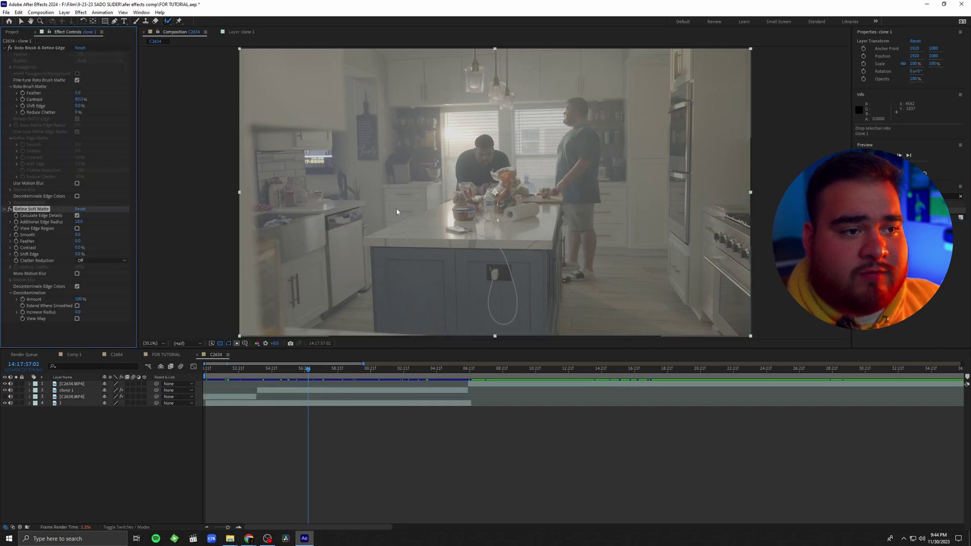
{"action": "scroll", "coordinate": [478, 150], "scroll_direction": "up", "scroll_amount": 3}
{"action": "left_click", "coordinate": [187, 344]}
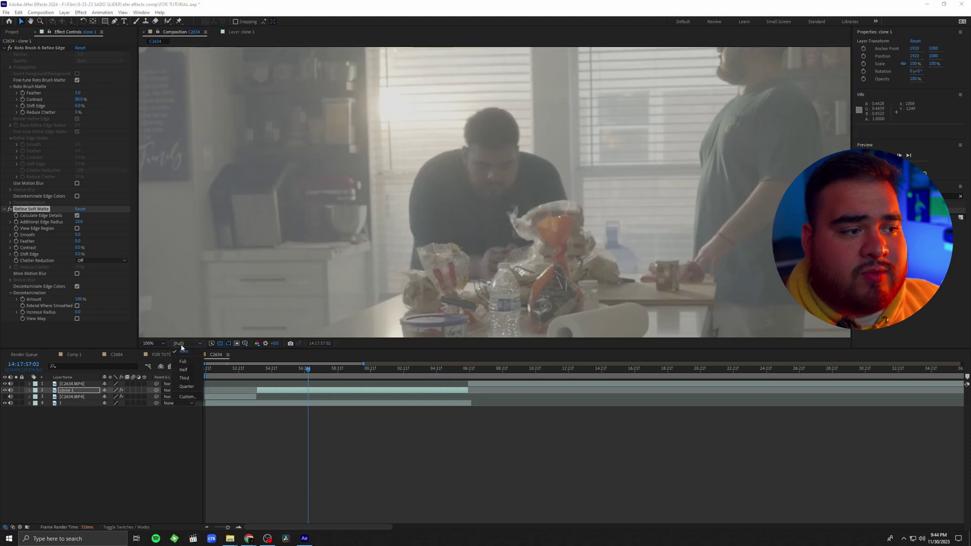
{"action": "left_click", "coordinate": [282, 454]}
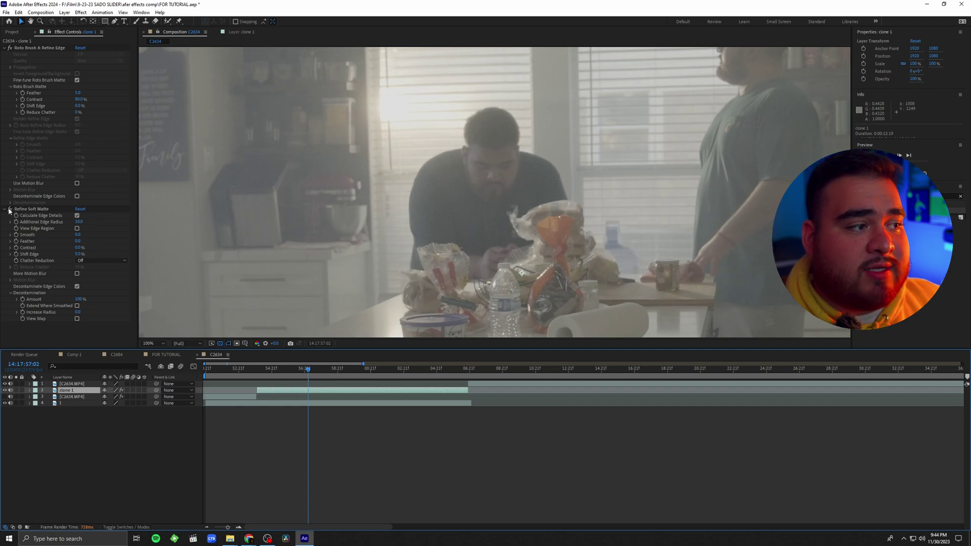
{"action": "left_click", "coordinate": [11, 212]}
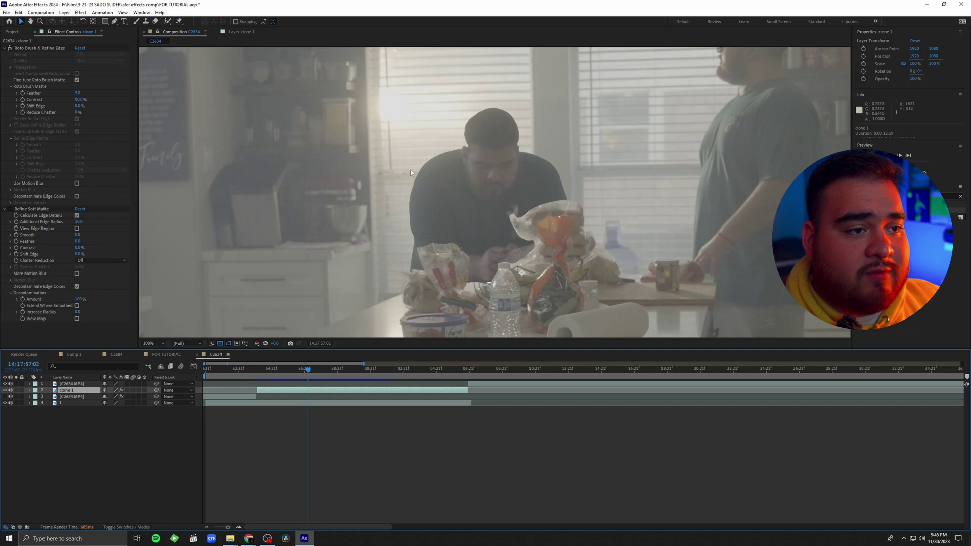
{"action": "left_click", "coordinate": [48, 206]}
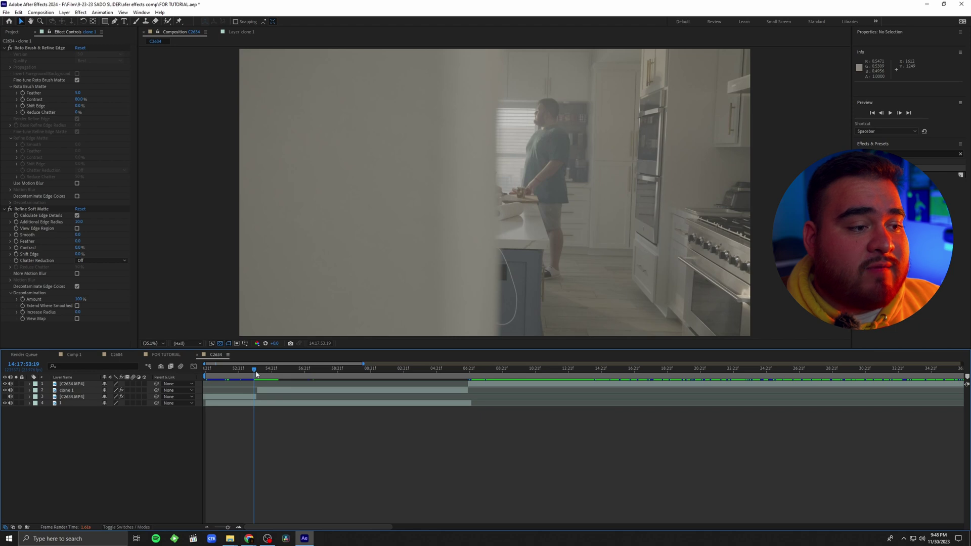
Preview the shot to inspect the matte edges, then set Chatter Reduction to More Detailed.
{"action": "left_click_drag", "start_coordinate": [257, 374], "coordinate": [255, 373]}
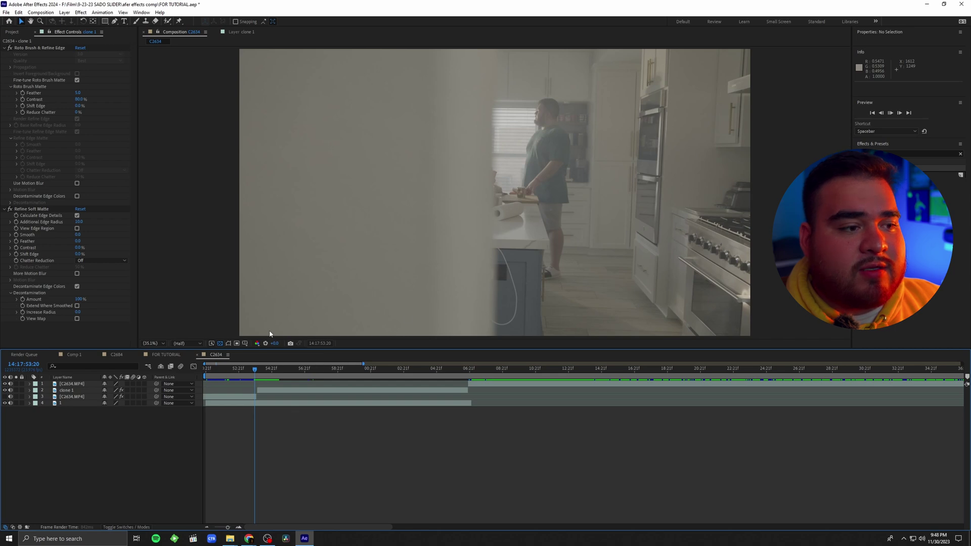
{"action": "key", "text": "space"}
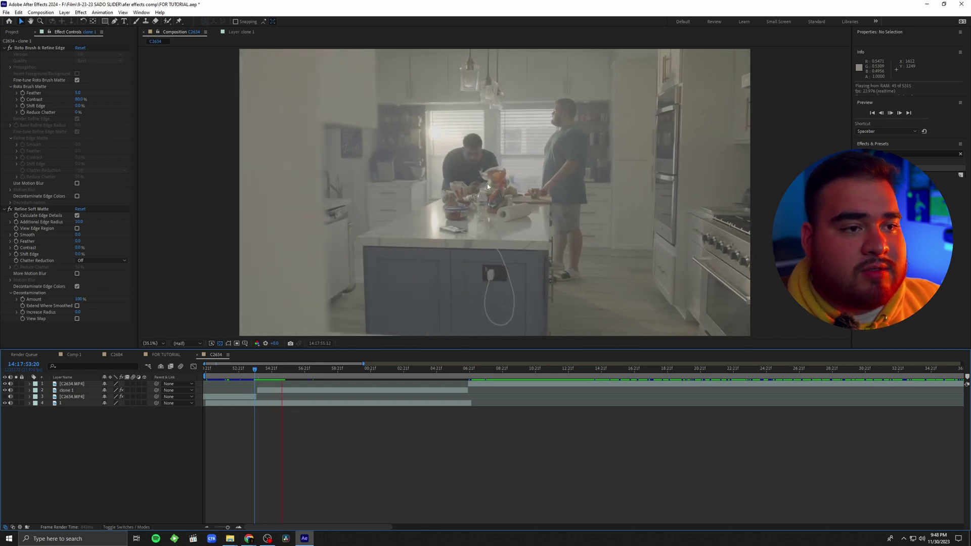
{"action": "key", "text": "space"}
{"action": "scroll", "coordinate": [481, 174], "scroll_direction": "up", "scroll_amount": 3}
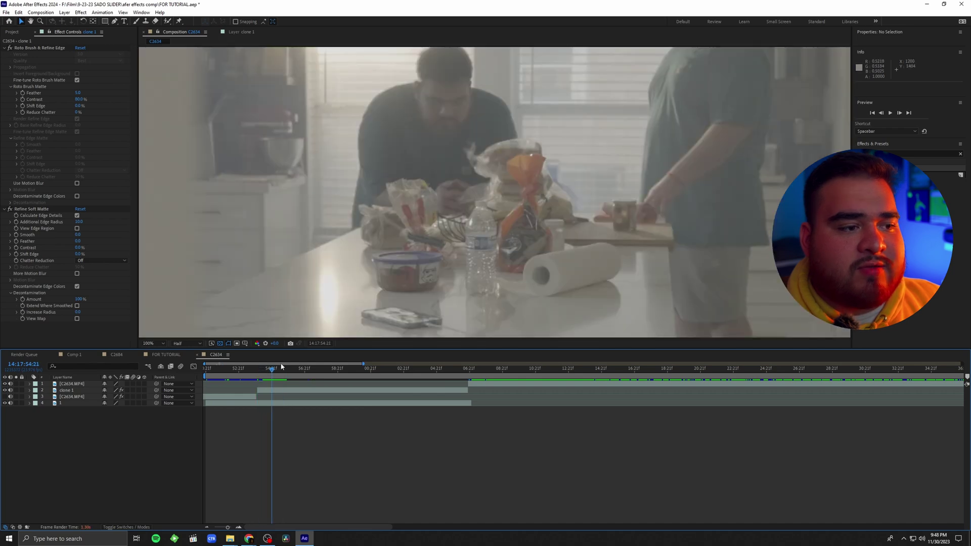
{"action": "mouse_move", "coordinate": [281, 366]}
{"action": "left_mouse_down"}
{"action": "mouse_move", "coordinate": [264, 368]}
{"action": "mouse_move", "coordinate": [274, 369]}
{"action": "left_mouse_up"}
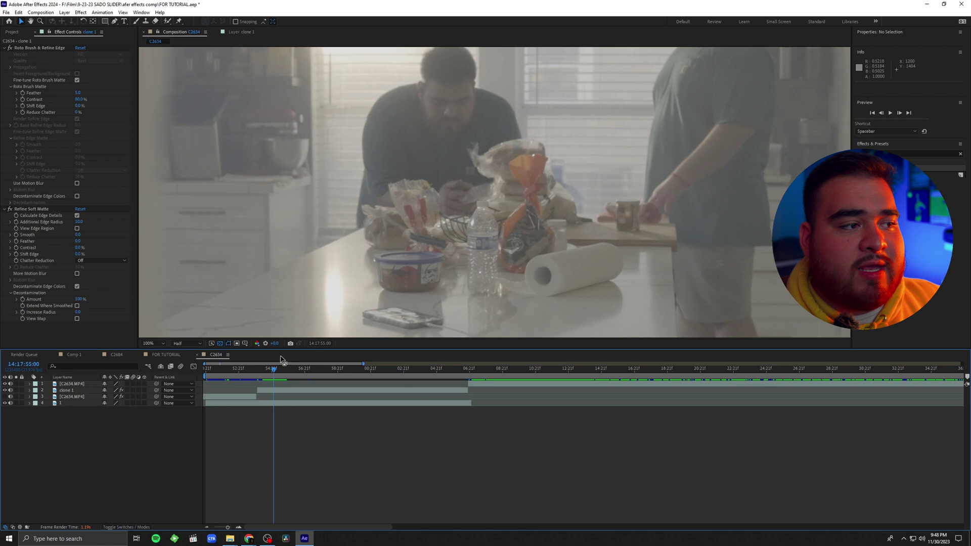
{"action": "left_click", "coordinate": [94, 262]}
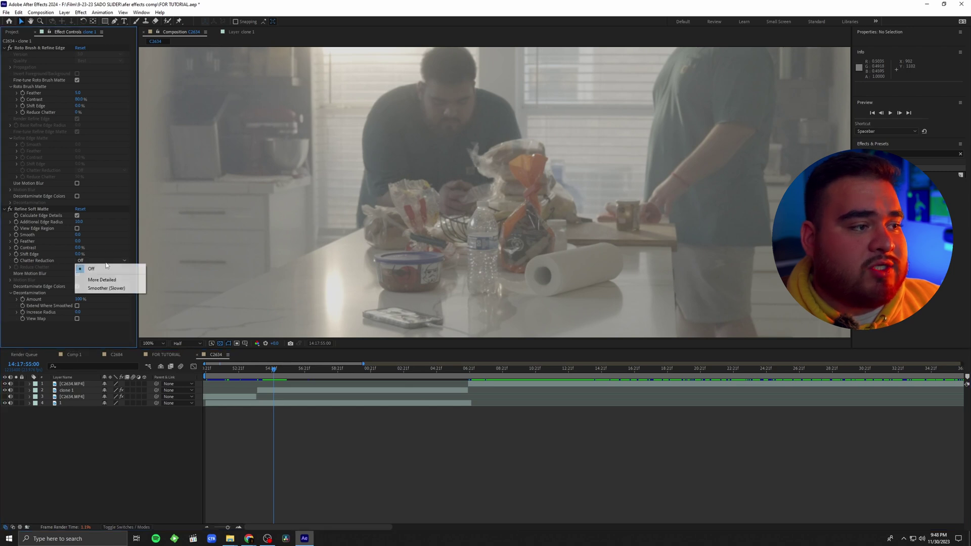
{"action": "left_click", "coordinate": [96, 278]}
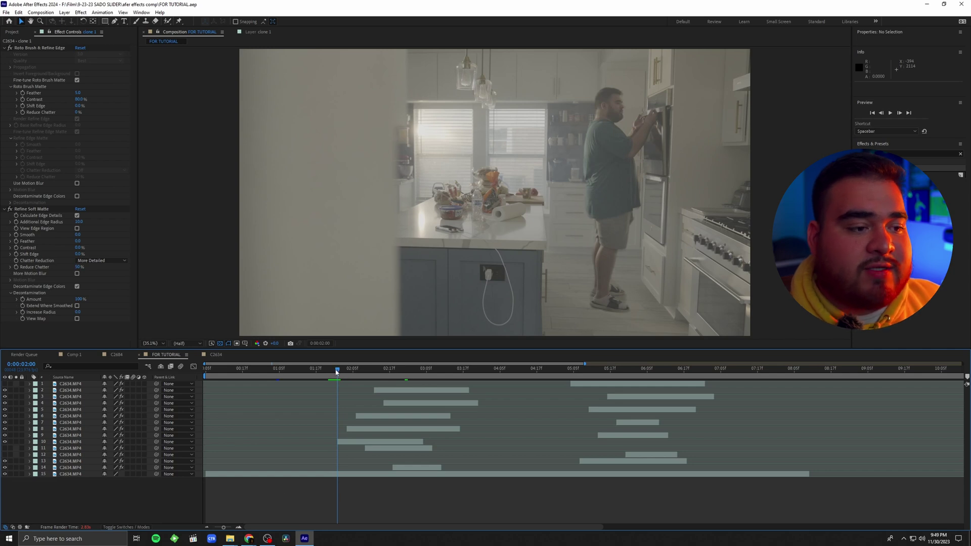
Trial-trim layer 10's in-point later, then undo to keep its original start.
{"action": "left_click_drag", "start_coordinate": [337, 372], "coordinate": [337, 374]}
{"action": "left_click", "coordinate": [346, 442]}
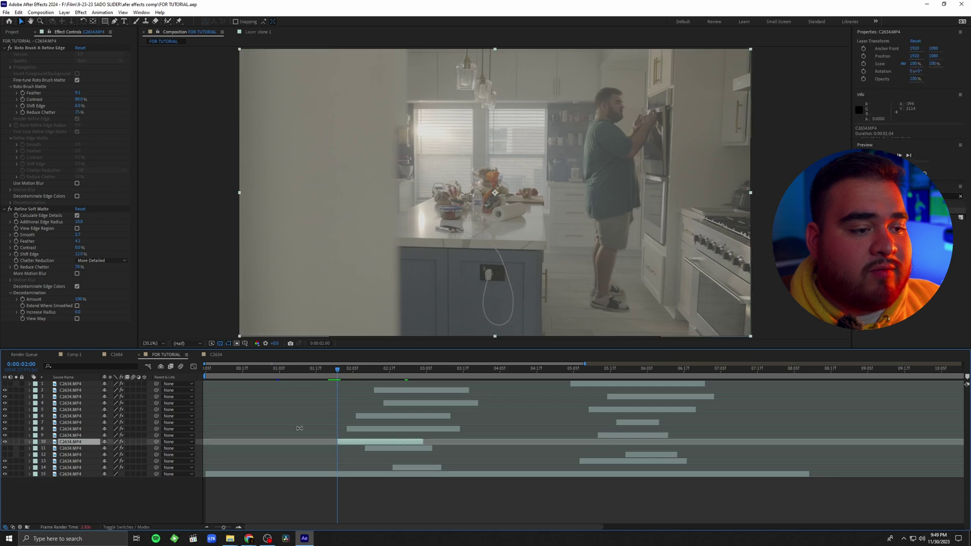
{"action": "left_click_drag", "start_coordinate": [337, 442], "coordinate": [339, 442]}
{"action": "left_click", "coordinate": [335, 370]}
{"action": "key", "text": "ctrl+z"}
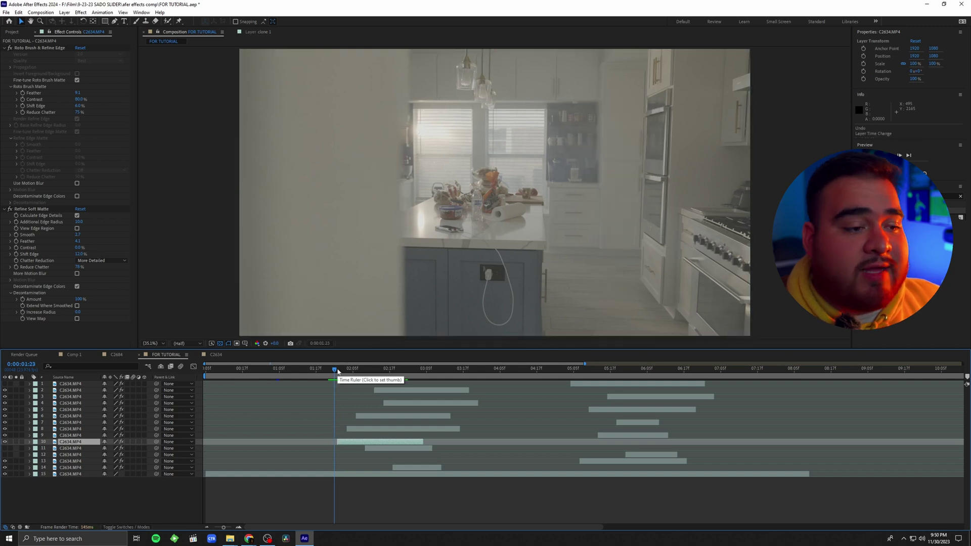
Step to 0:00:02:00 and 0:00:02:01 where the man appears, then bring up File > Export.
{"action": "left_click", "coordinate": [338, 371]}
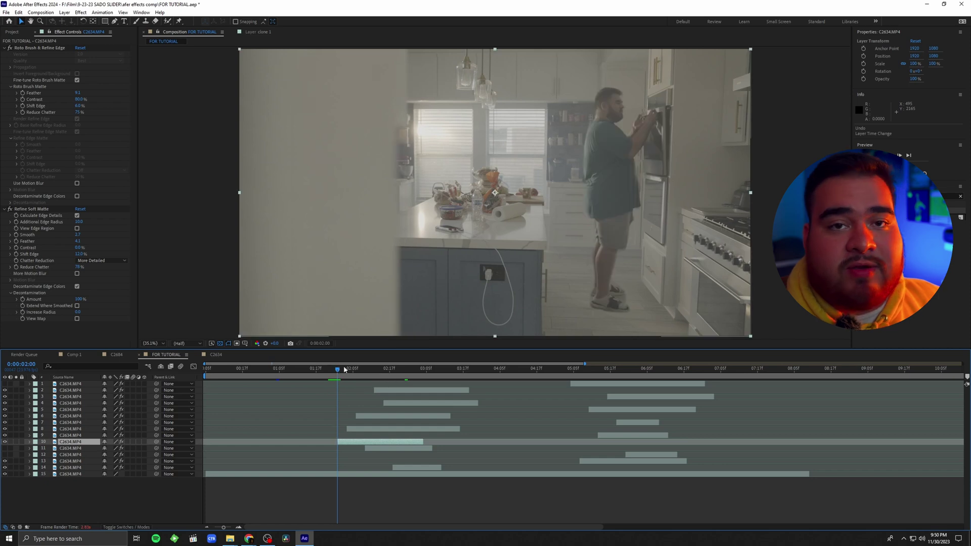
{"action": "left_click", "coordinate": [341, 369]}
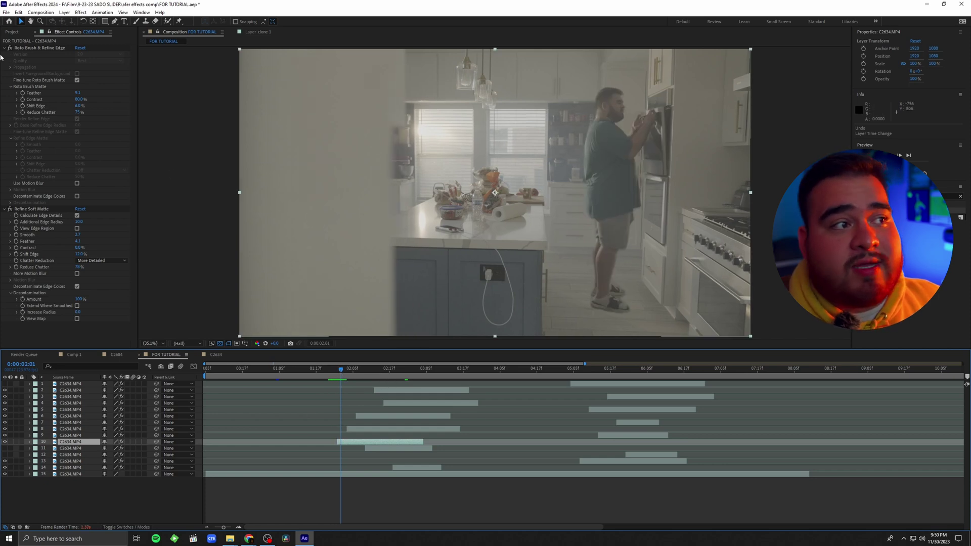
{"action": "left_click", "coordinate": [6, 13]}
{"action": "mouse_move", "coordinate": [102, 135]}
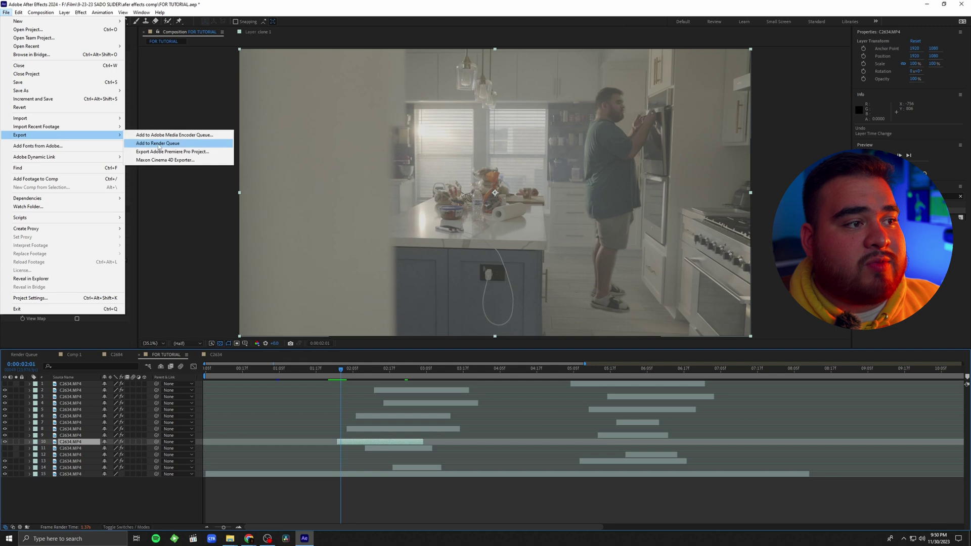
Close the File > Export submenu without choosing an export option.
{"action": "left_click", "coordinate": [669, 169]}
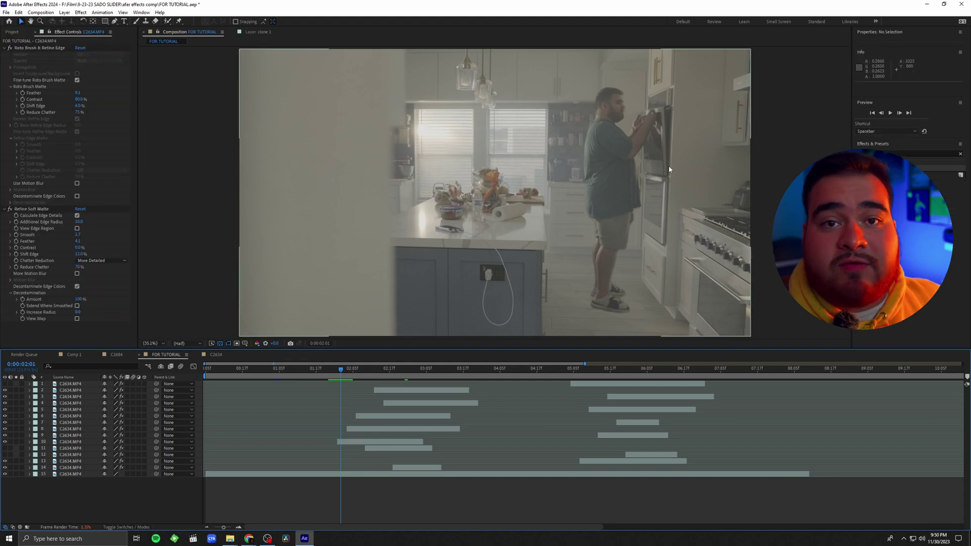